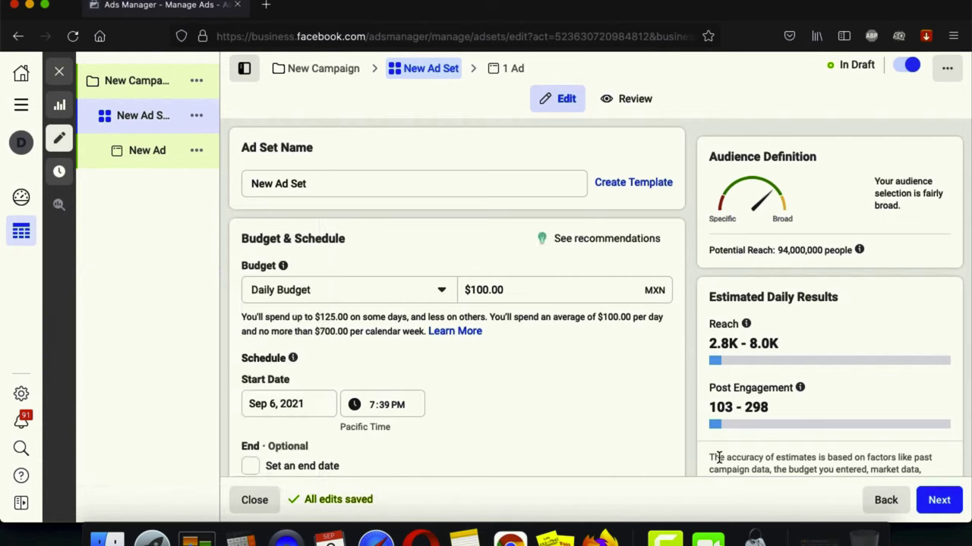
Set the audience's Mexico location targeting to people living in this location
scroll(265, 324, down, 10)
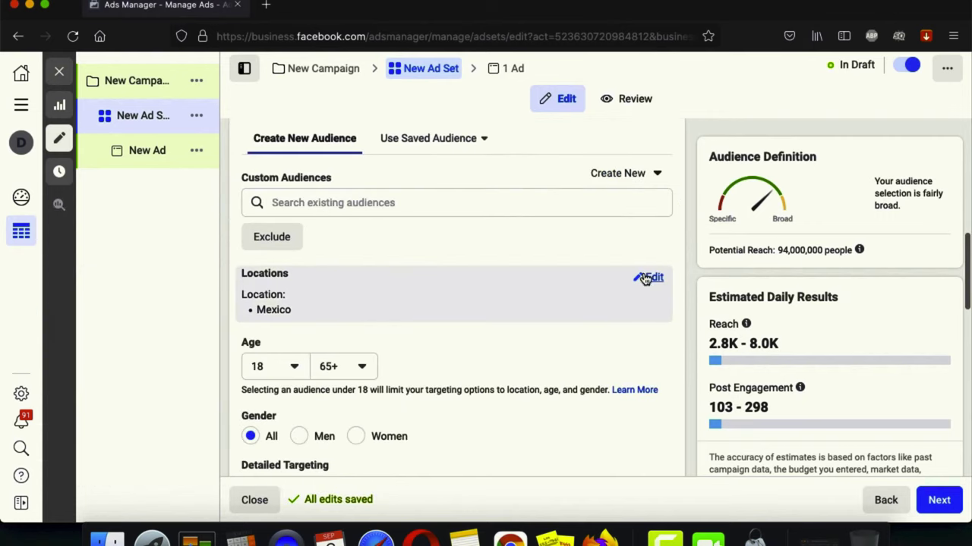
click(651, 278)
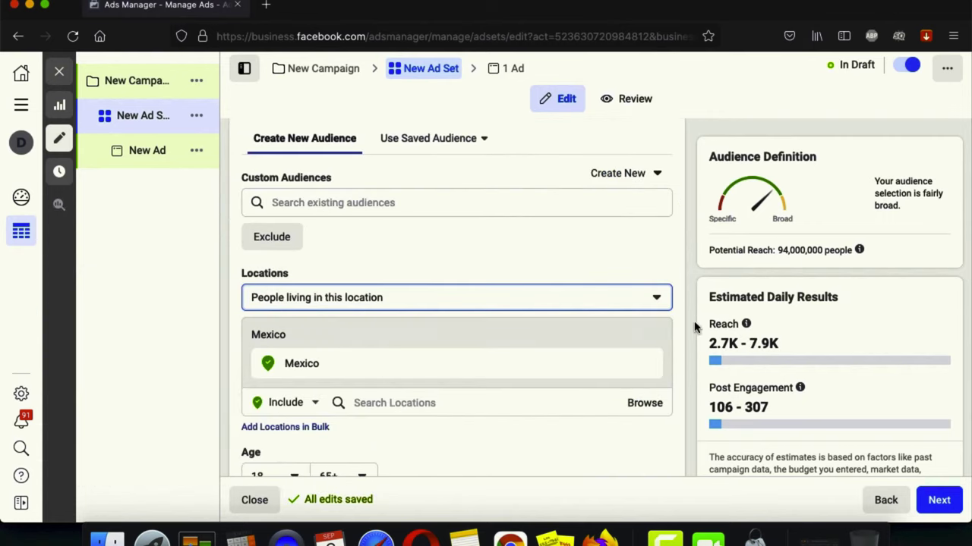
click(375, 299)
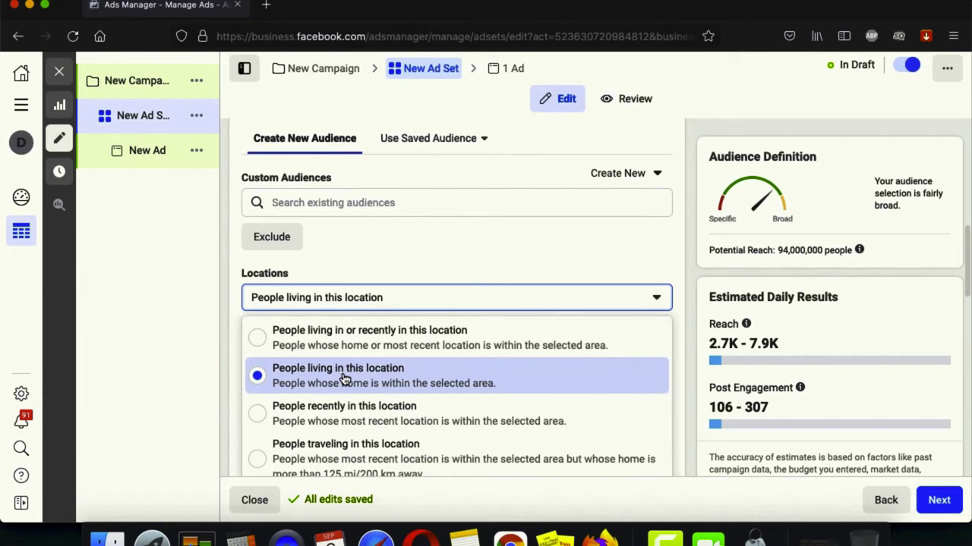
click(689, 278)
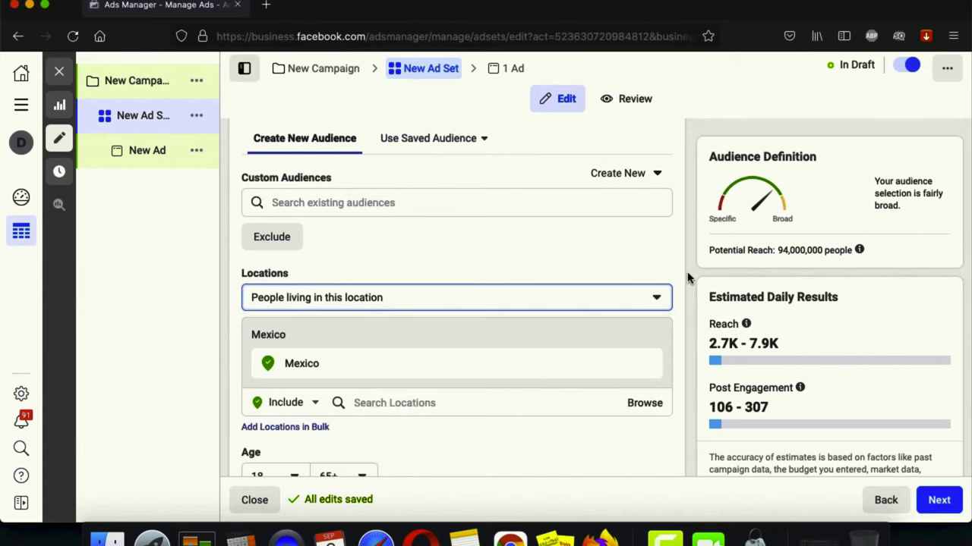
Add Spanish (All) as the audience language
scroll(688, 278, down, 3)
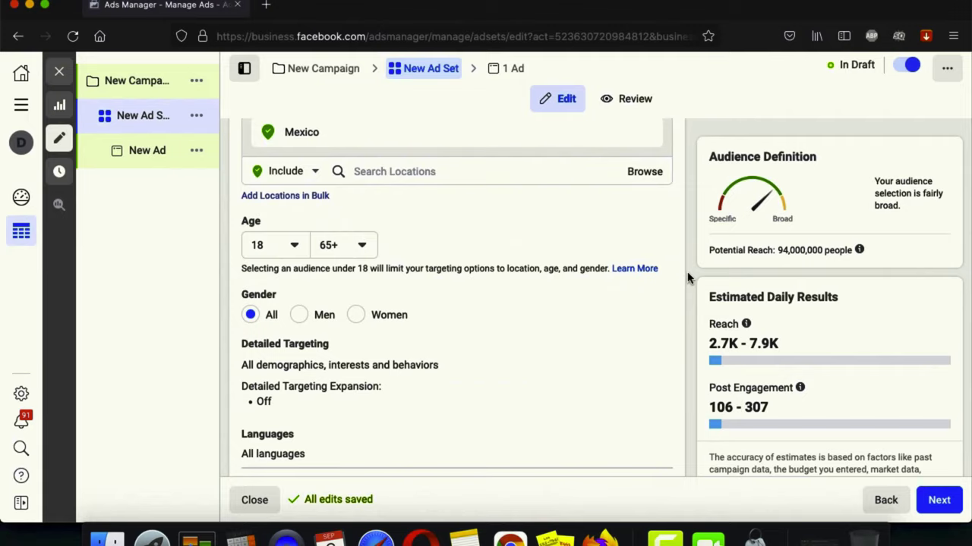
scroll(688, 278, down, 1)
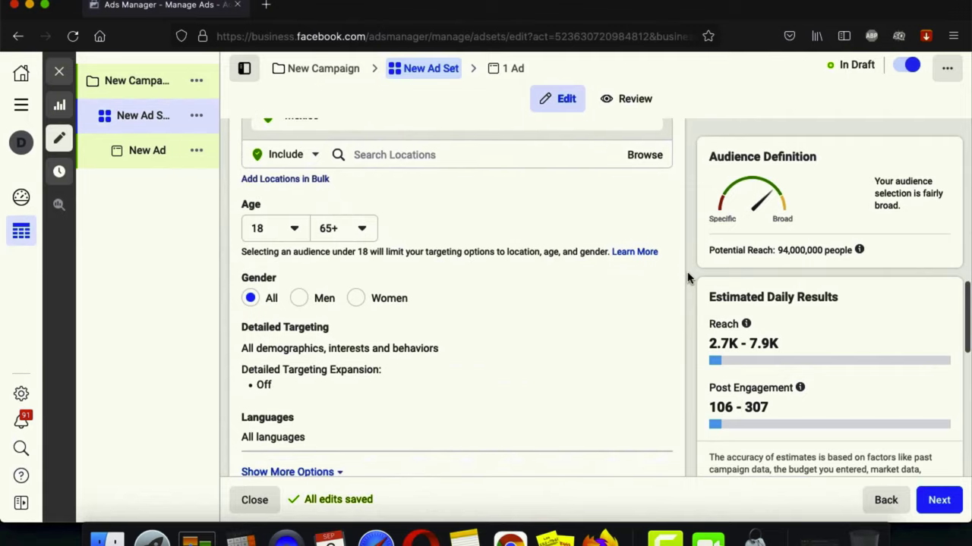
scroll(688, 278, down, 2)
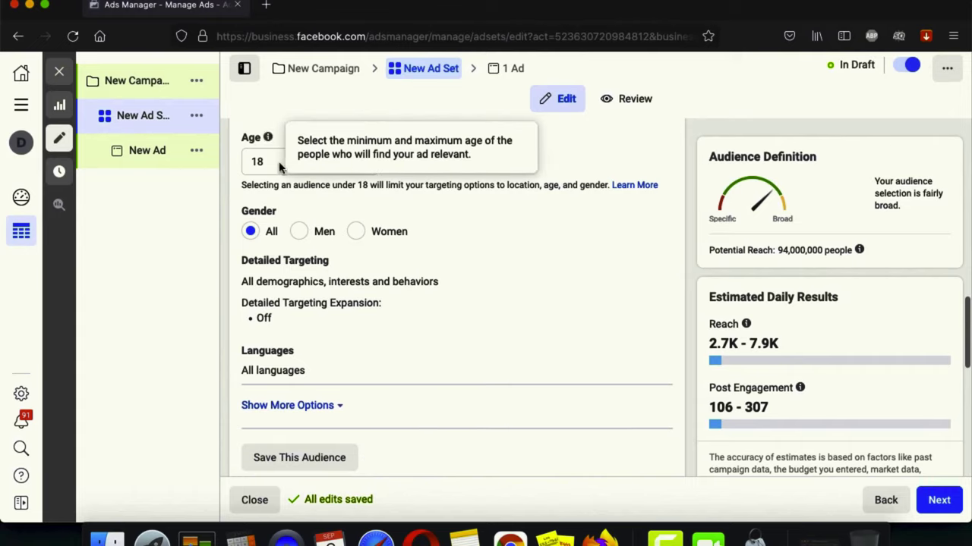
scroll(341, 293, up, 2)
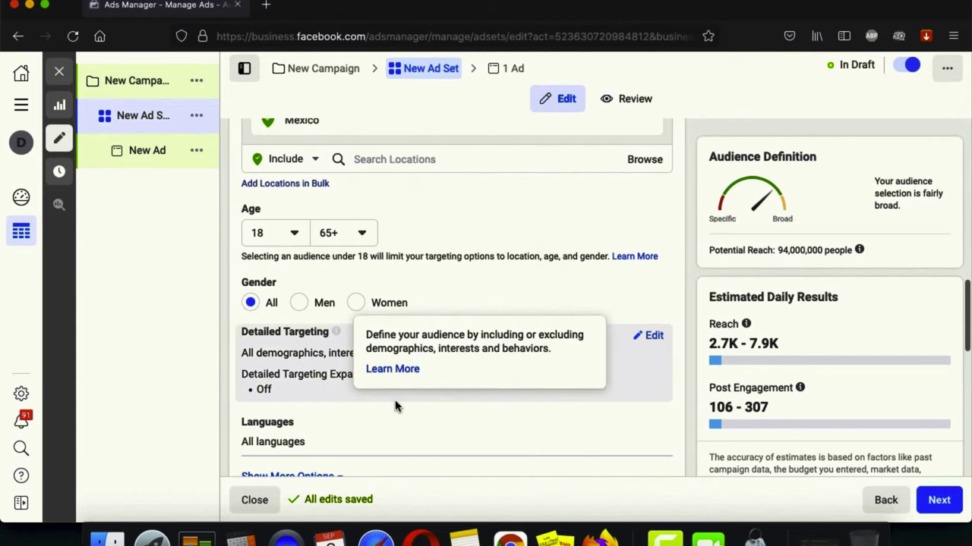
mouse_move(645, 349)
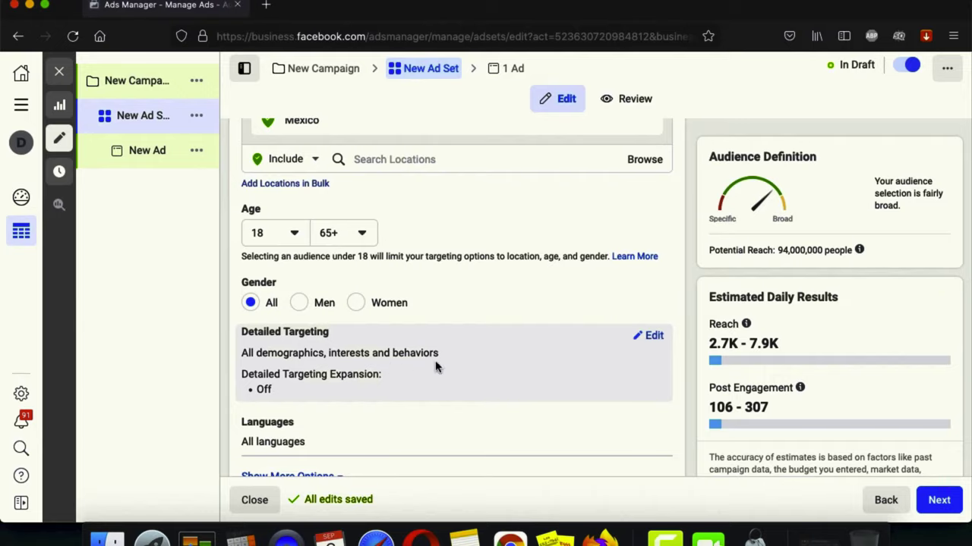
scroll(564, 376, down, 4)
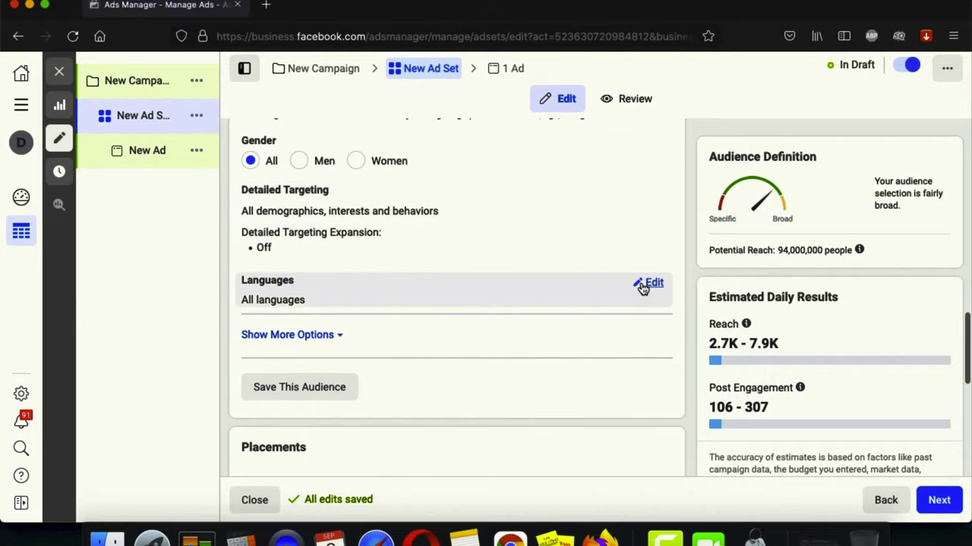
click(650, 283)
click(320, 313)
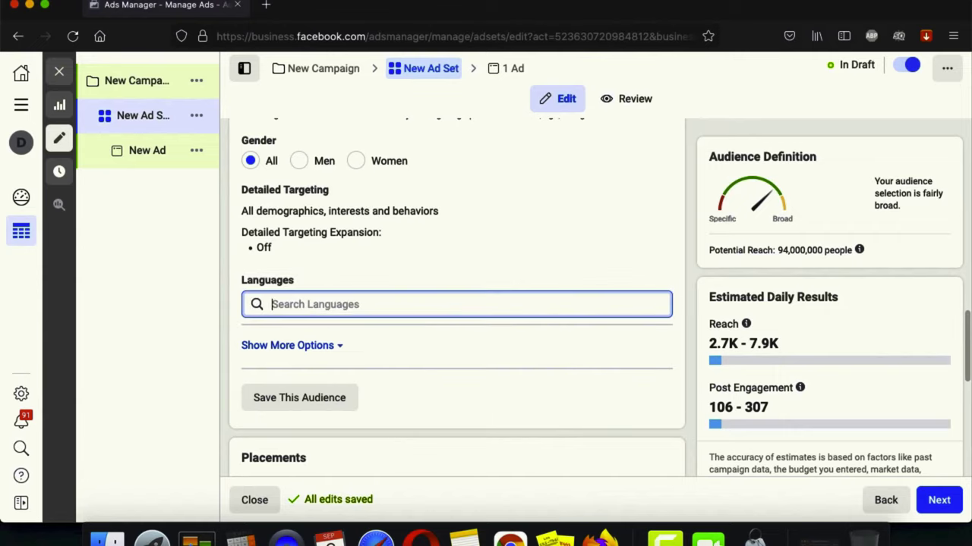
text(spa)
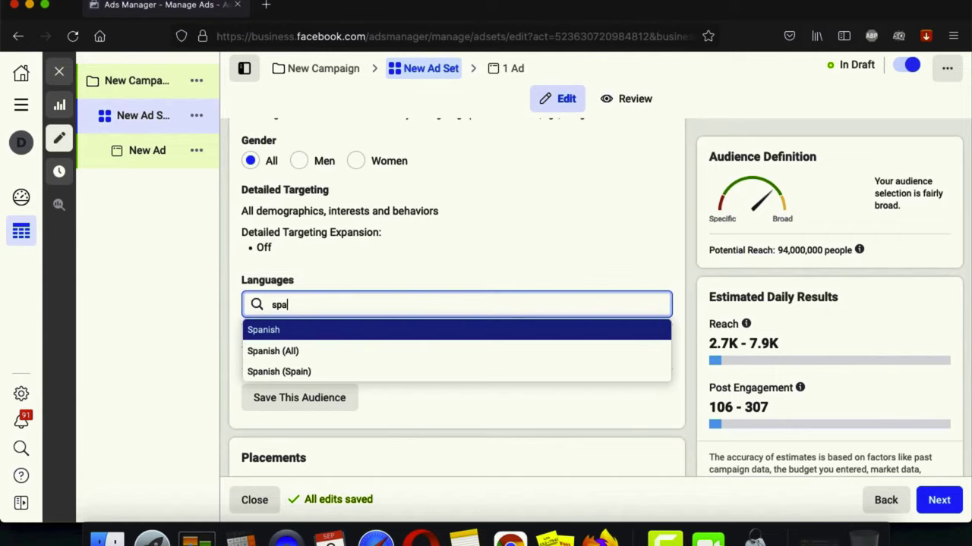
click(325, 352)
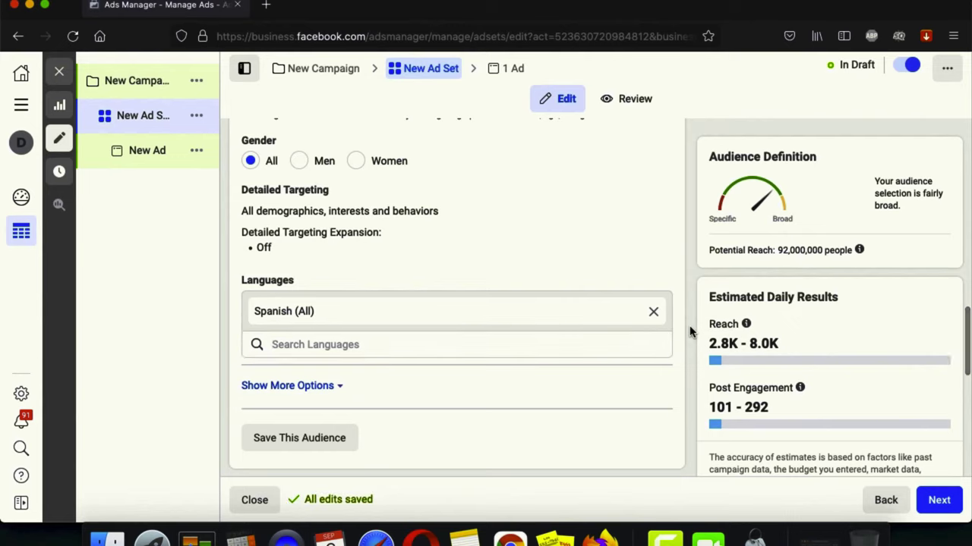
Switch the ad set to manual placements and exclude the Audience Network and Instagram platforms
scroll(690, 332, down, 4)
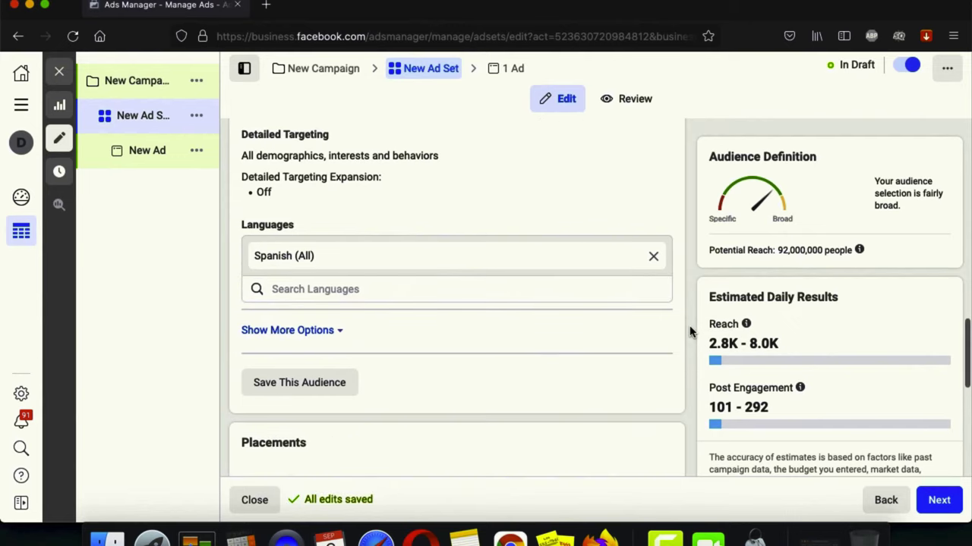
scroll(690, 332, down, 1)
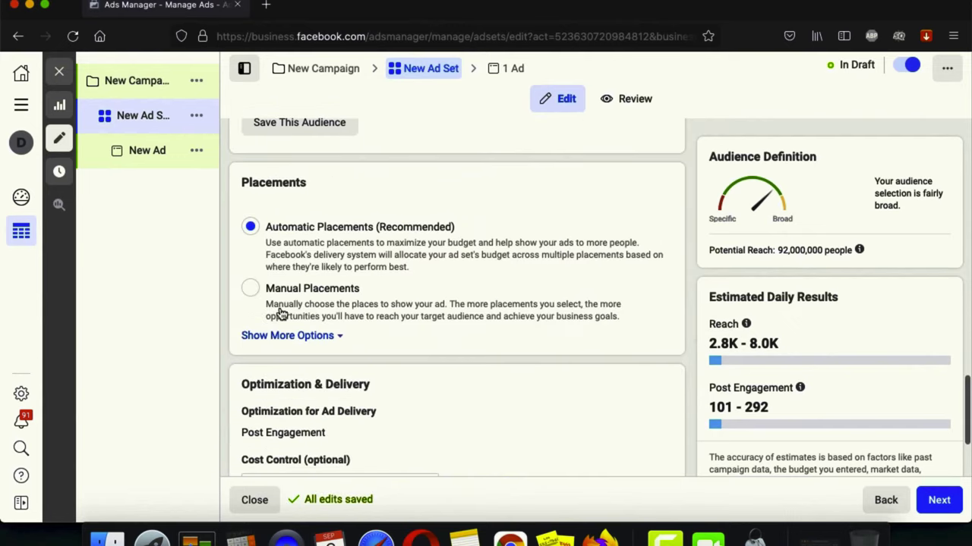
click(249, 293)
scroll(303, 281, down, 3)
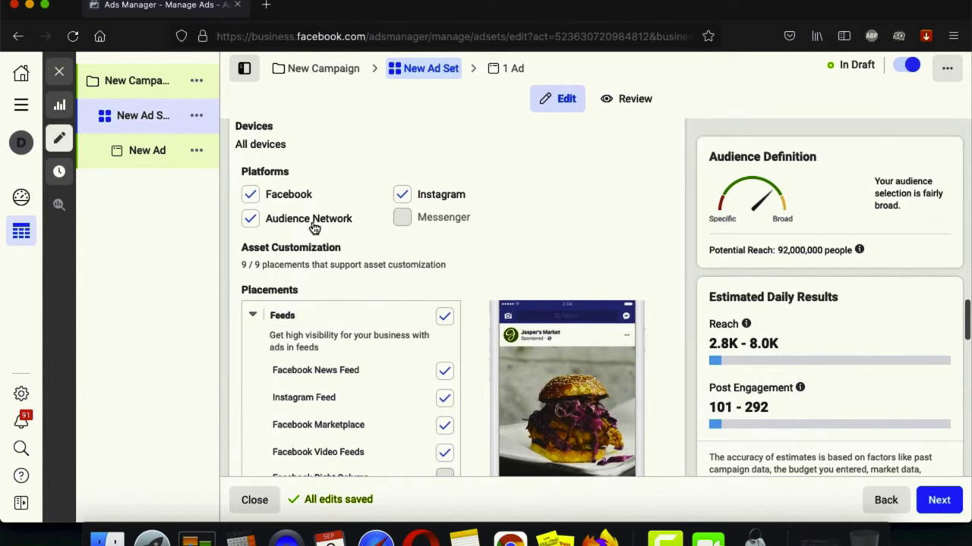
click(253, 223)
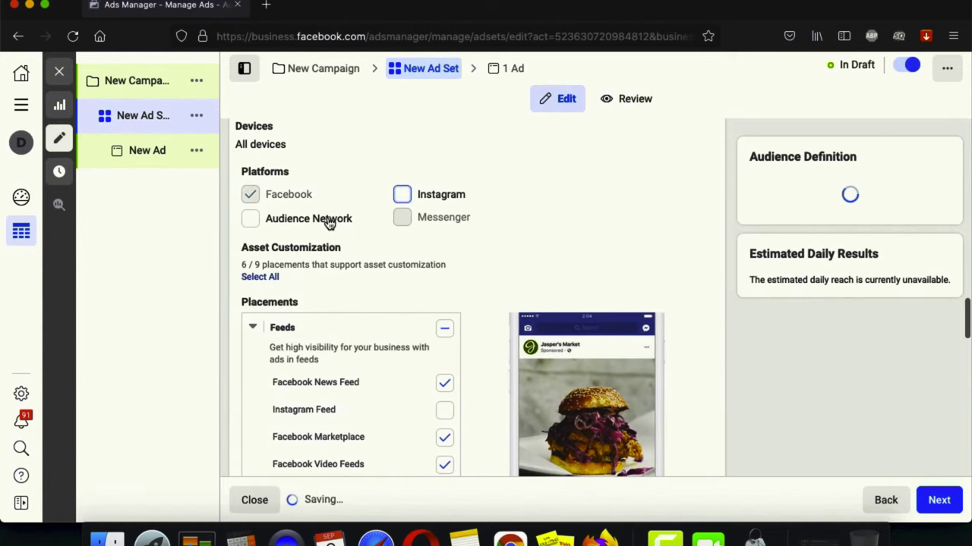
Exclude Facebook Marketplace and Facebook Video Feeds from the feed placements
scroll(410, 296, down, 1)
scroll(410, 296, down, 3)
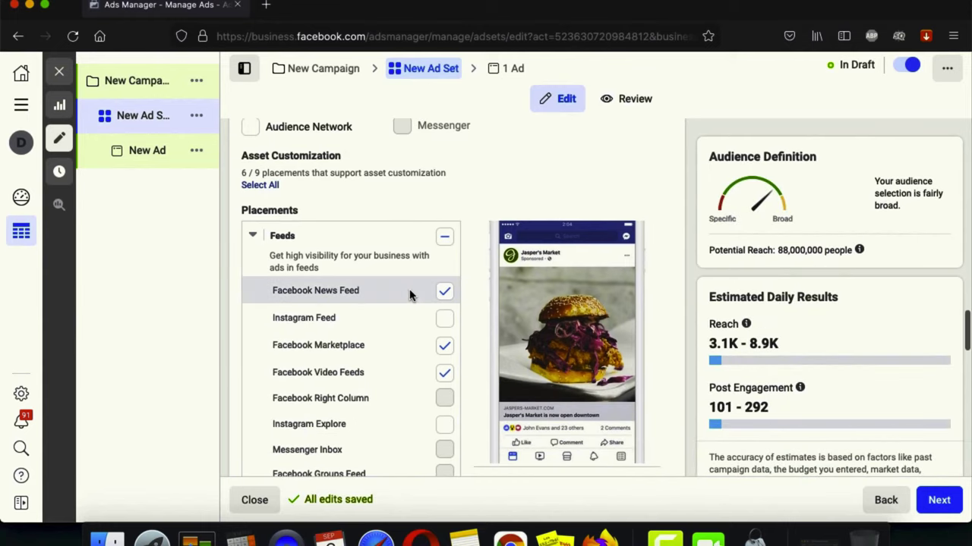
click(443, 348)
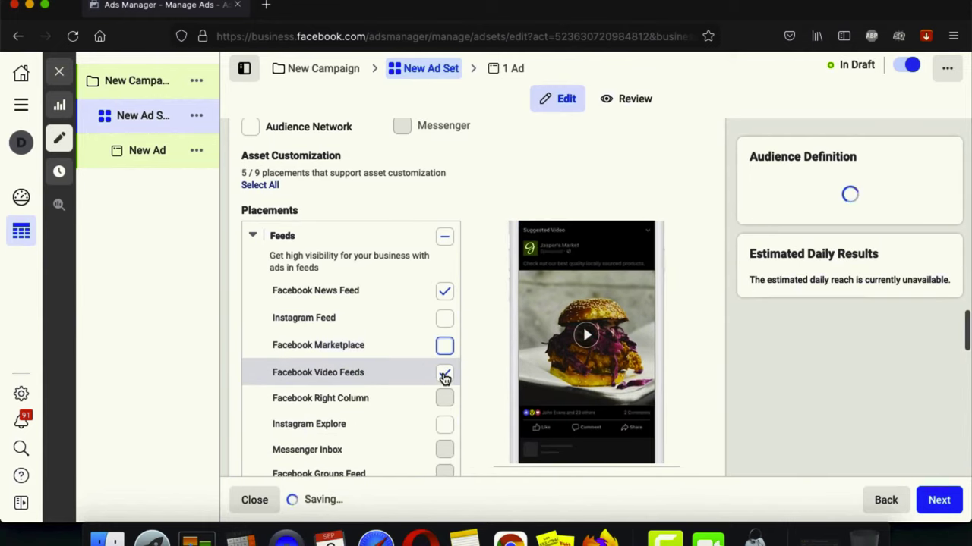
click(445, 375)
Exclude the In-Stream, Search and In-Article placement groups
scroll(412, 371, down, 10)
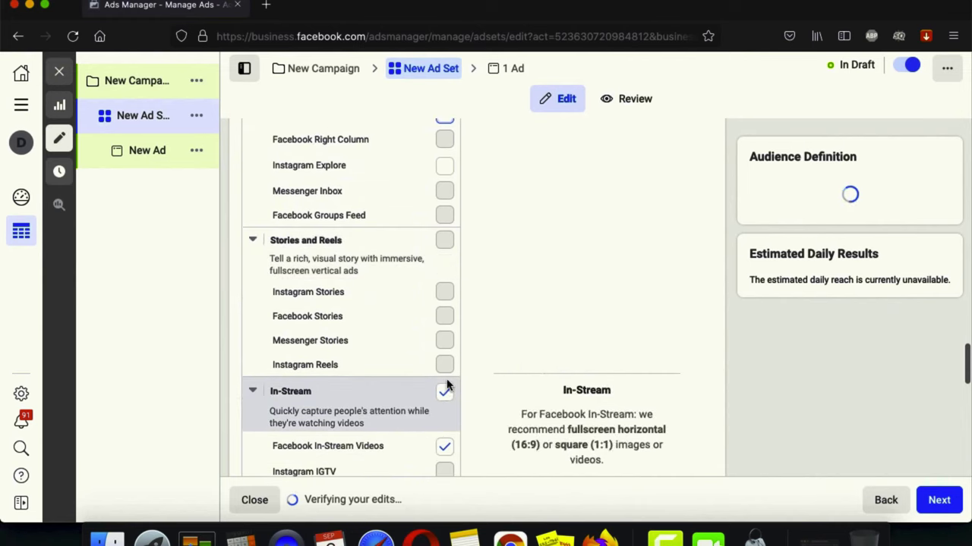
click(445, 390)
scroll(402, 364, down, 3)
scroll(396, 356, down, 7)
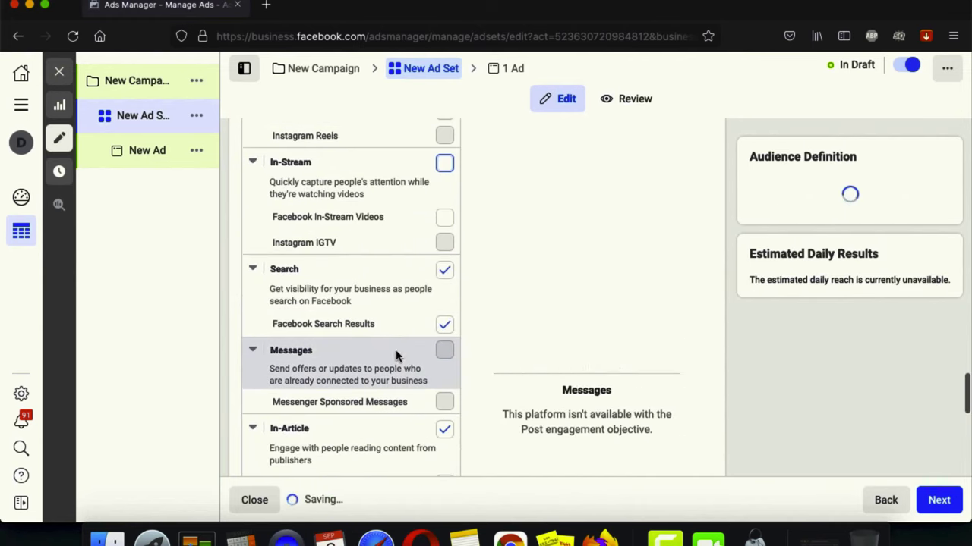
click(444, 270)
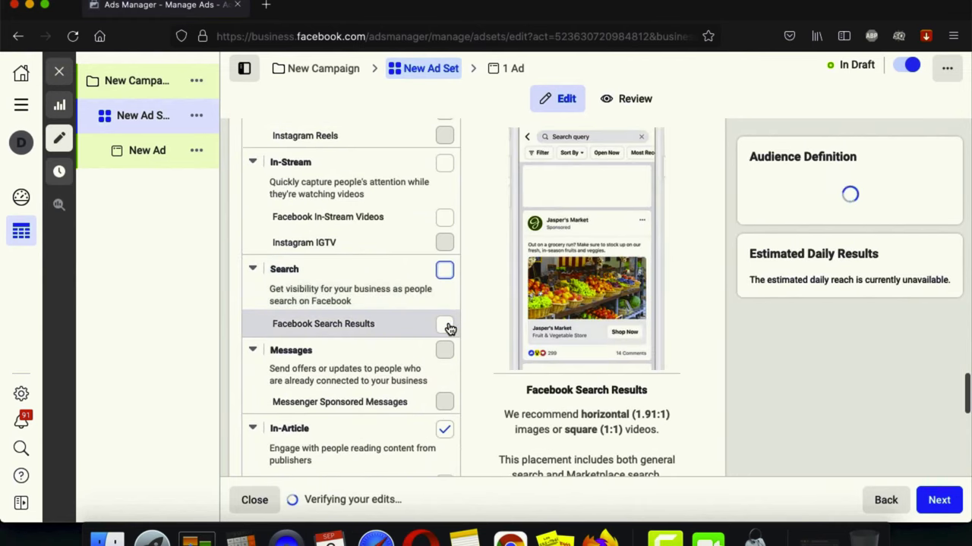
scroll(450, 326, down, 10)
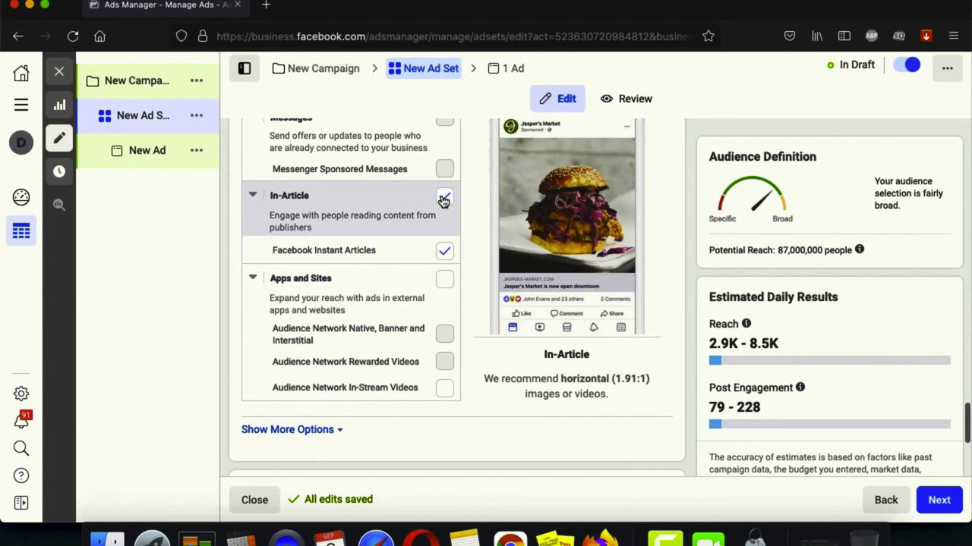
click(402, 309)
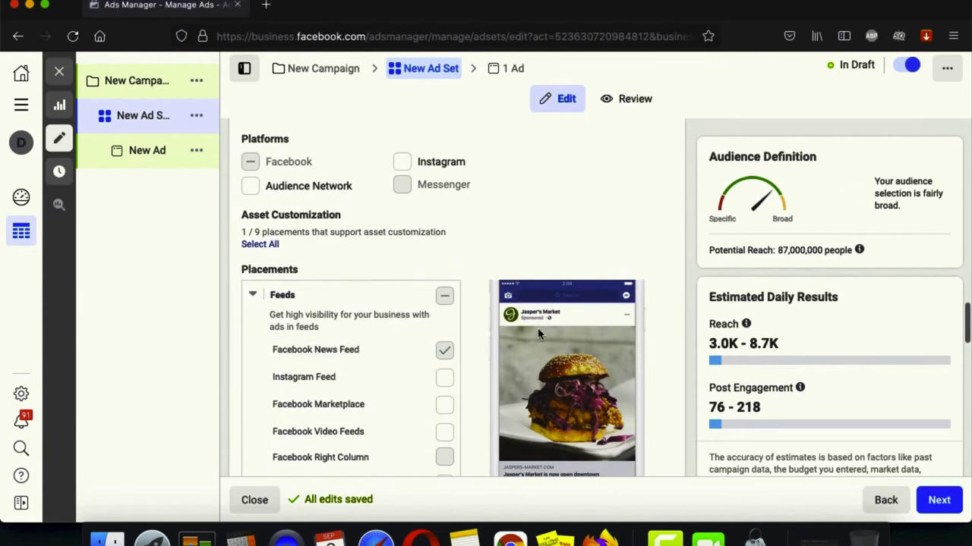
Add the Sleep (band) interest to the ad set's detailed targeting by searching for "sleep"
scroll(681, 376, down, 10)
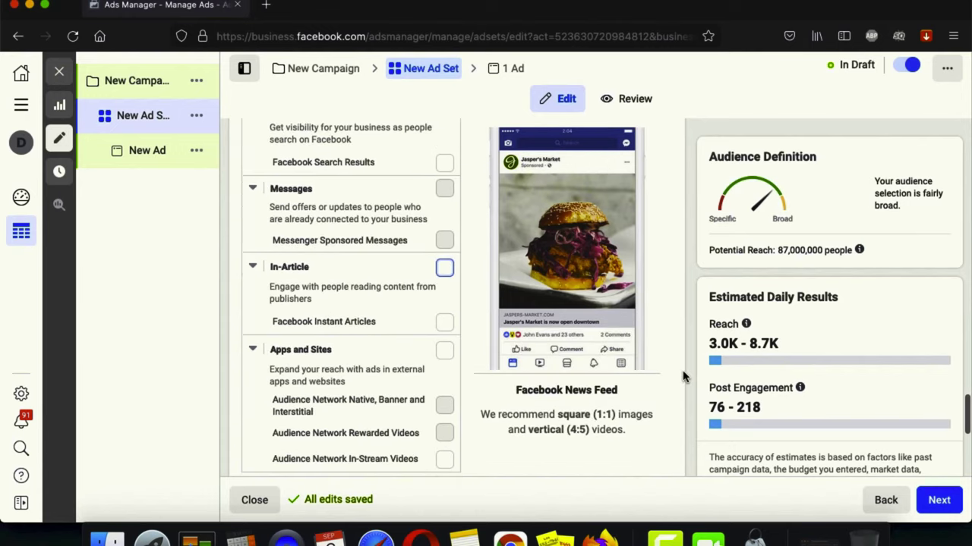
scroll(683, 374, down, 5)
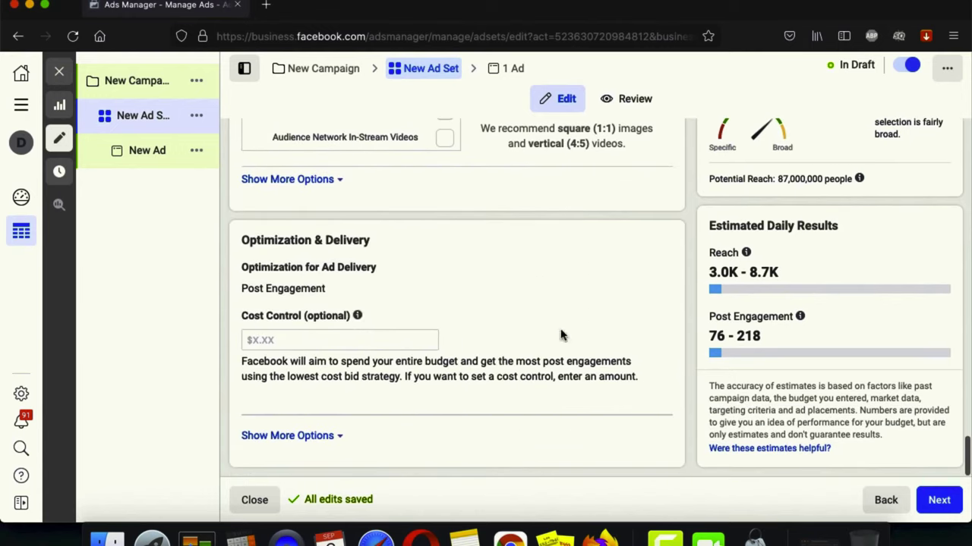
scroll(689, 324, up, 15)
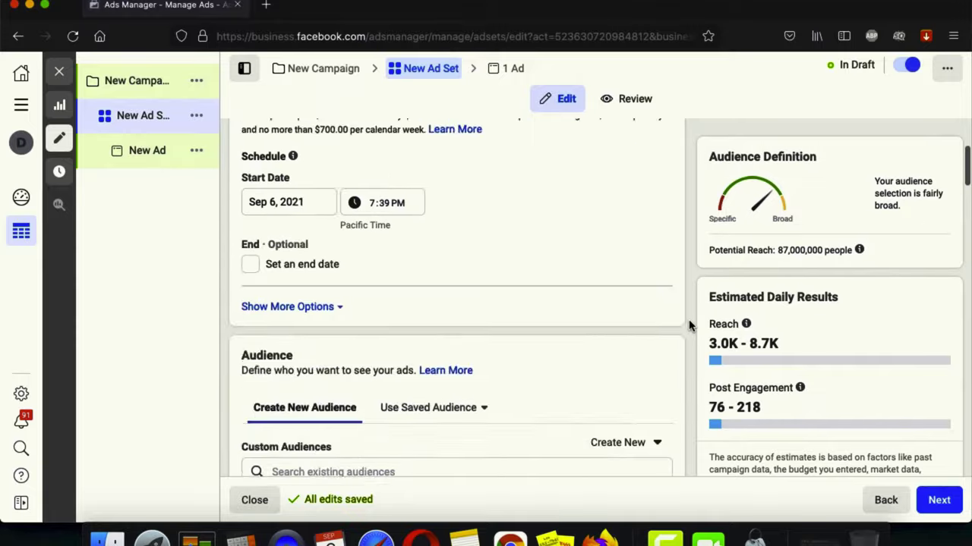
scroll(689, 325, up, 3)
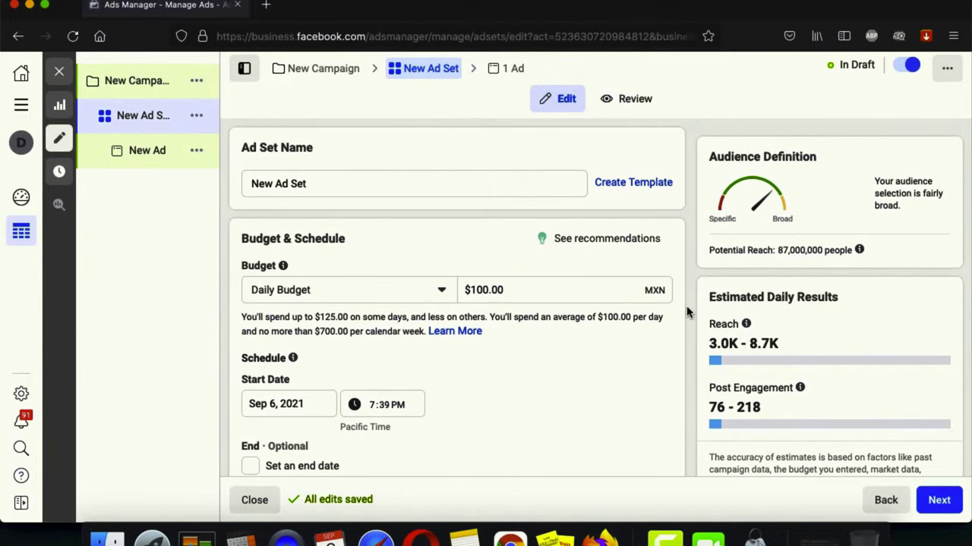
scroll(687, 312, down, 9)
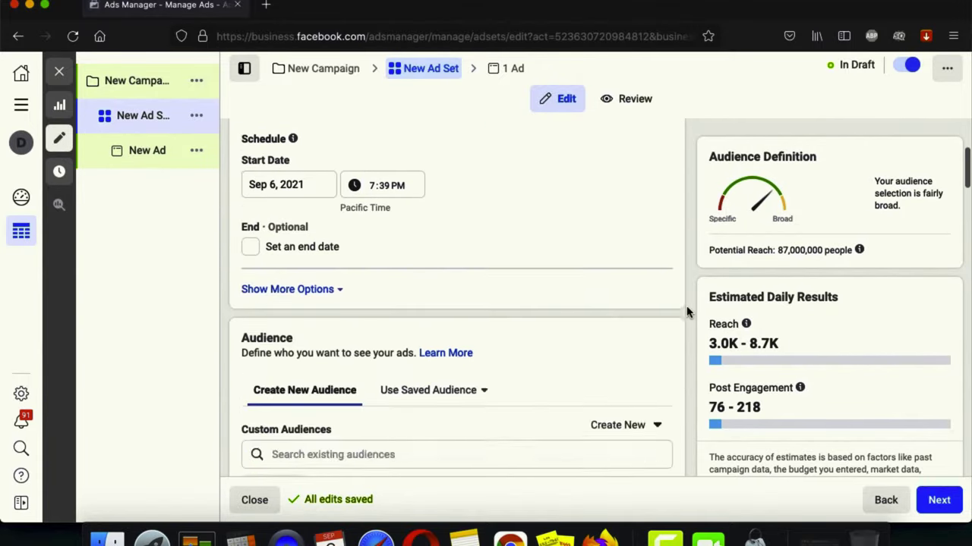
scroll(687, 311, down, 5)
scroll(686, 312, up, 3)
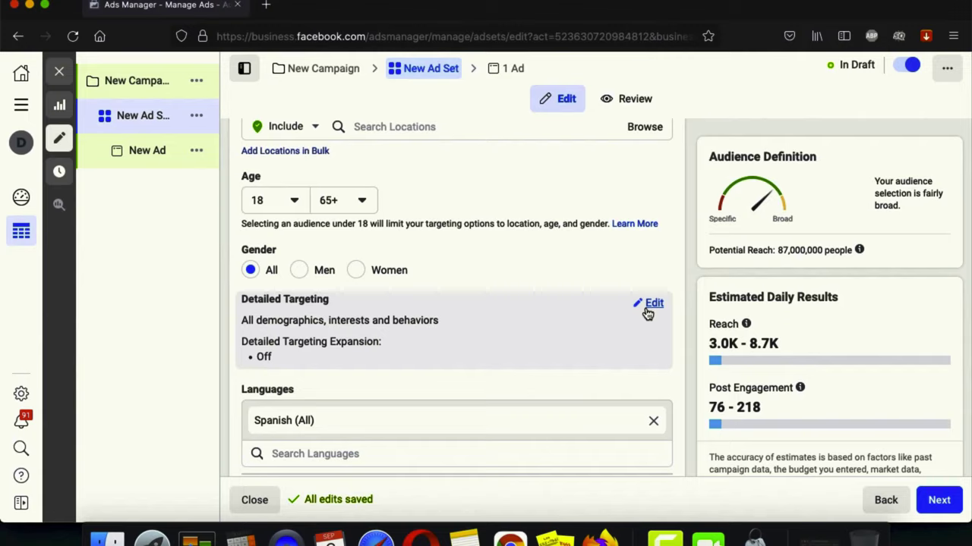
click(647, 310)
text(s)
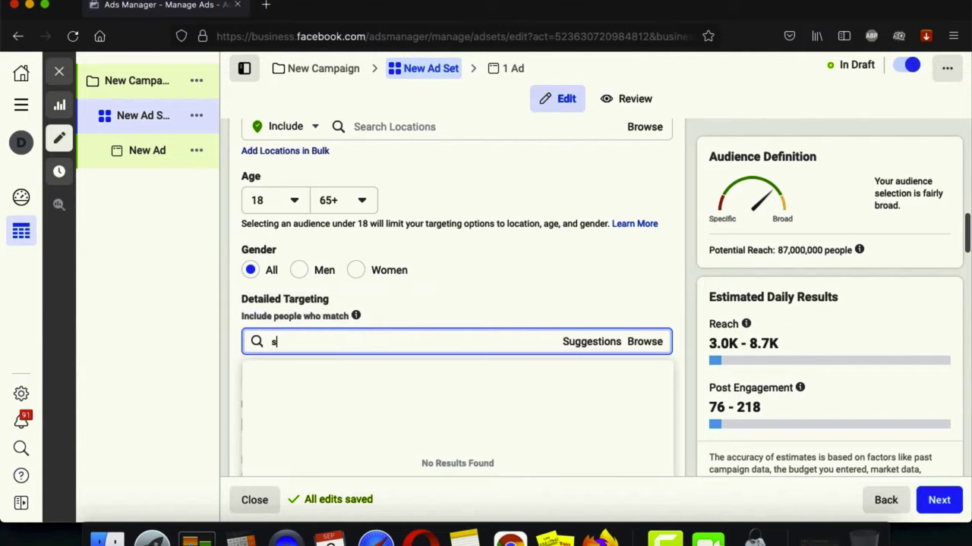
key(BackSpace)
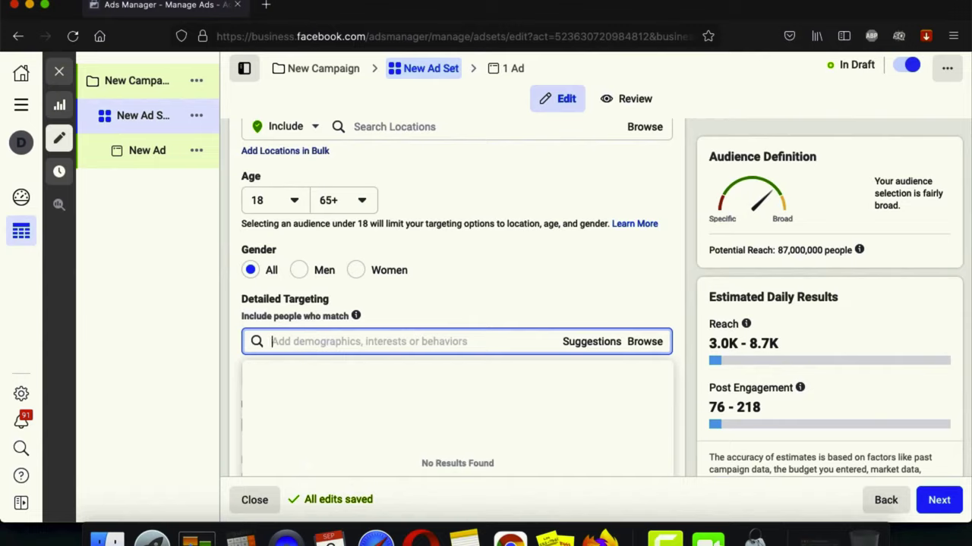
text(sleep)
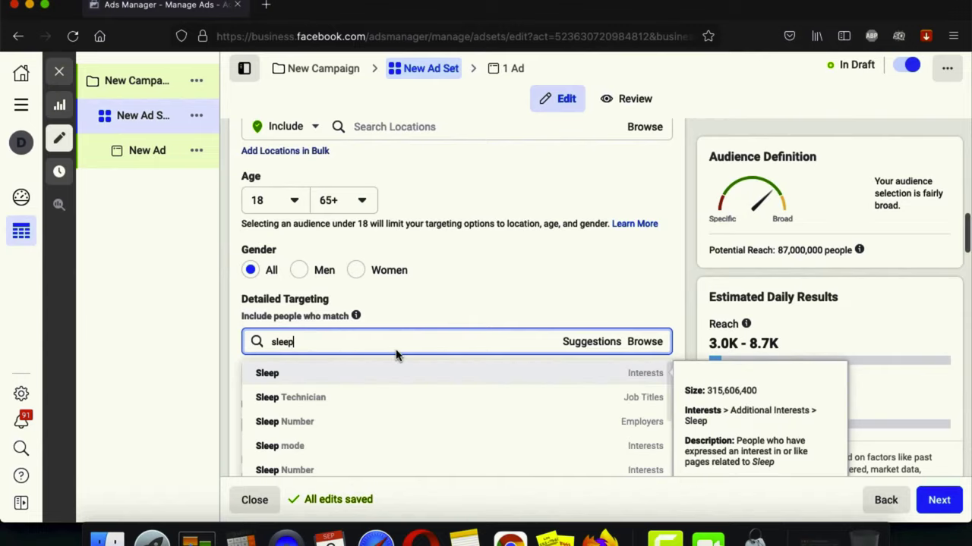
scroll(397, 354, down, 2)
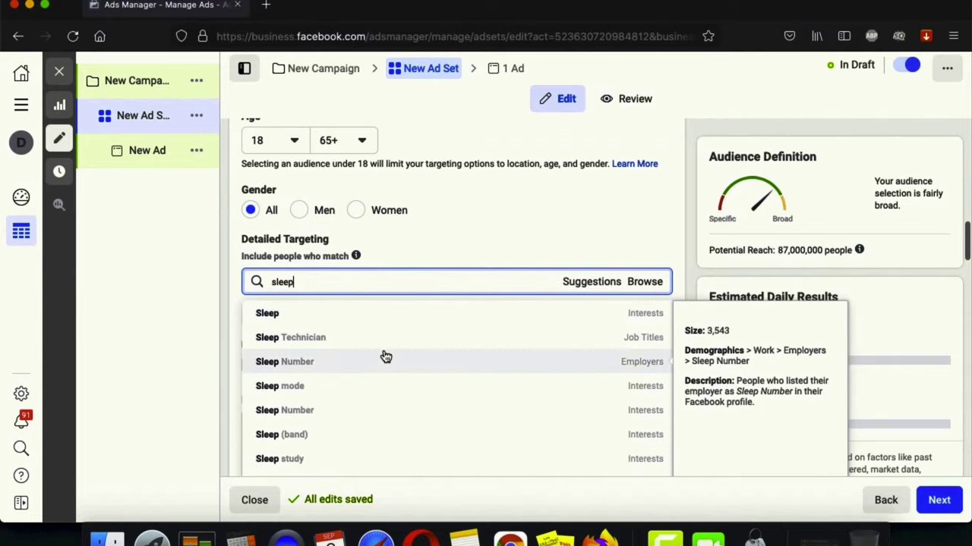
scroll(374, 325, down, 2)
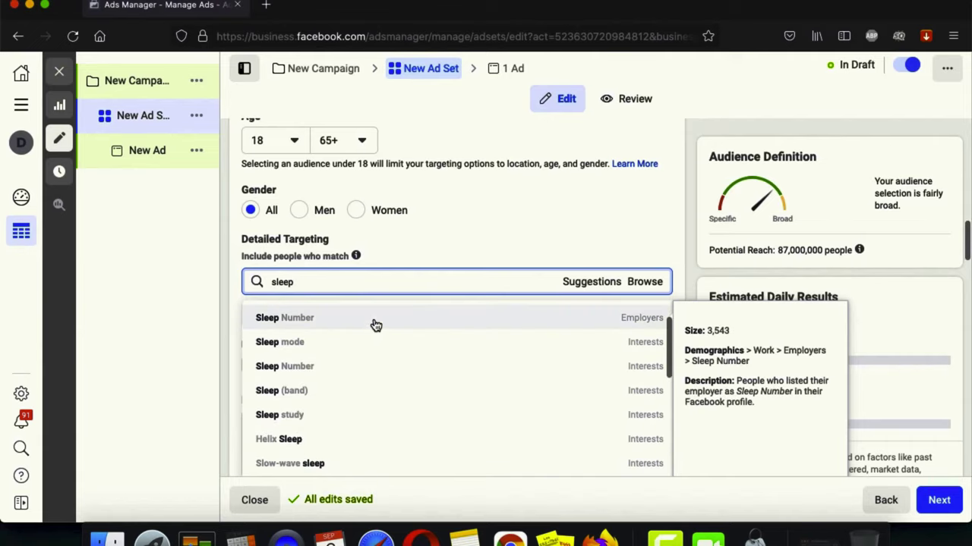
click(332, 397)
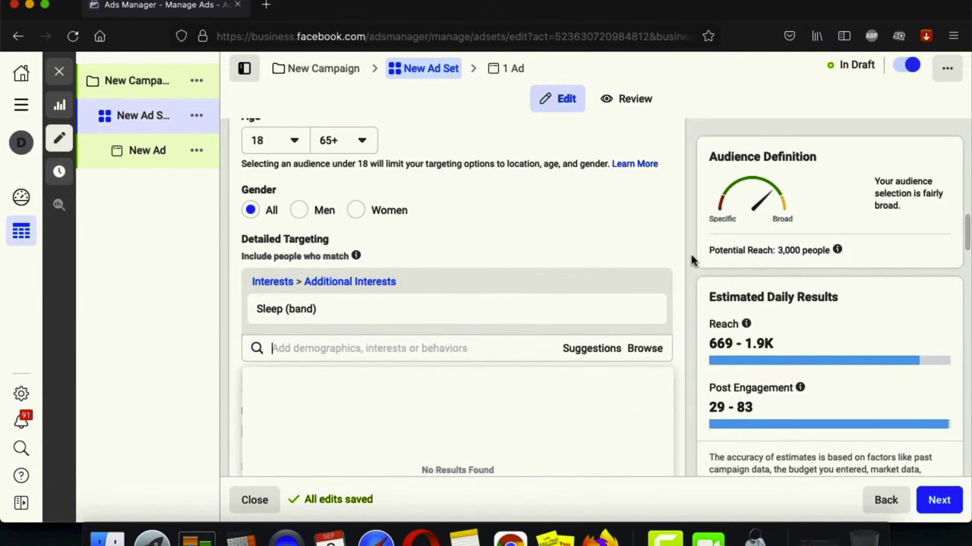
Look through the suggested related interests for the detailed targeting and check their audience sizes
scroll(691, 261, down, 2)
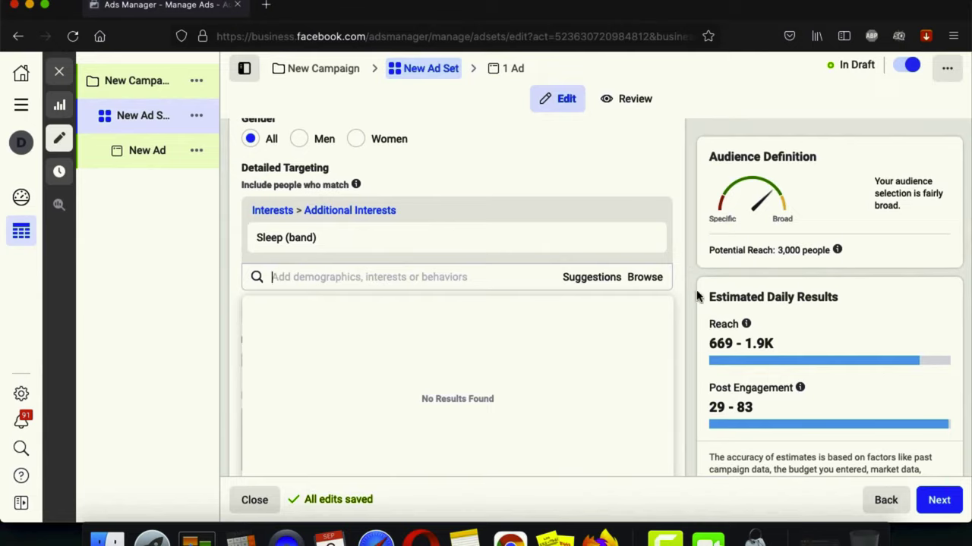
click(582, 283)
mouse_move(514, 309)
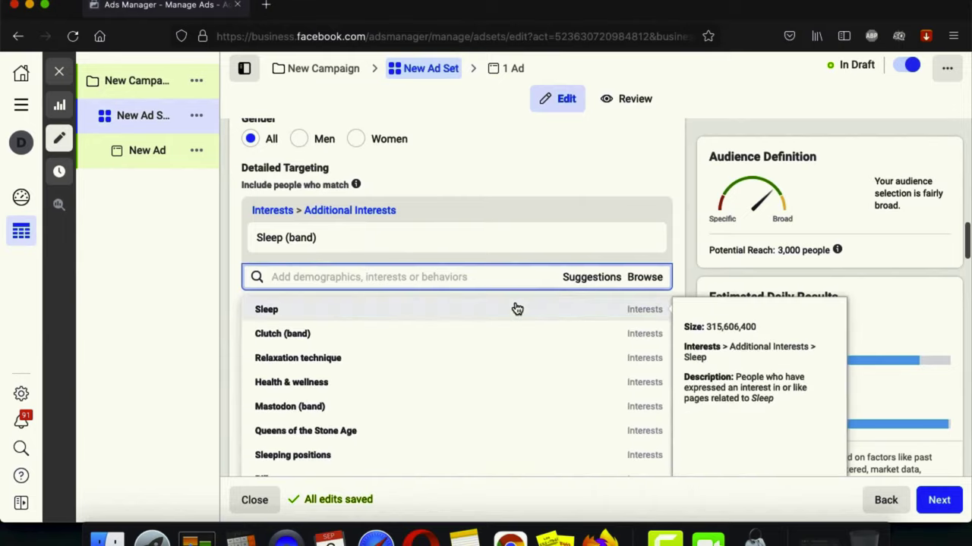
mouse_move(516, 336)
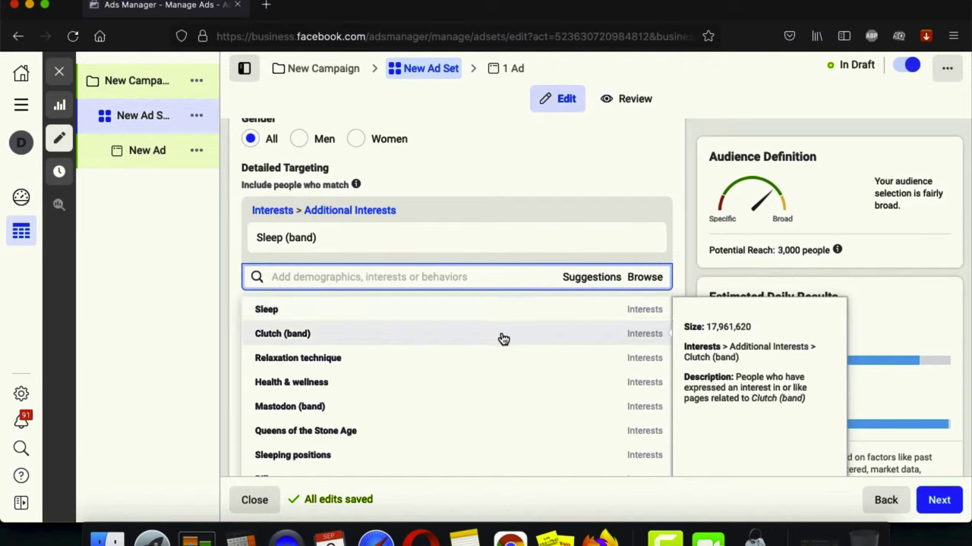
scroll(502, 350, down, 1)
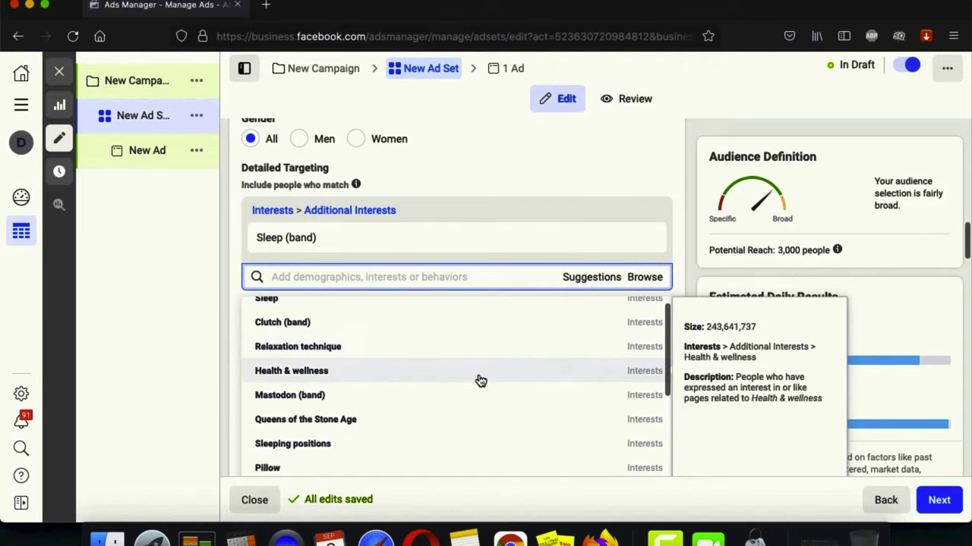
mouse_move(469, 400)
scroll(469, 399, down, 1)
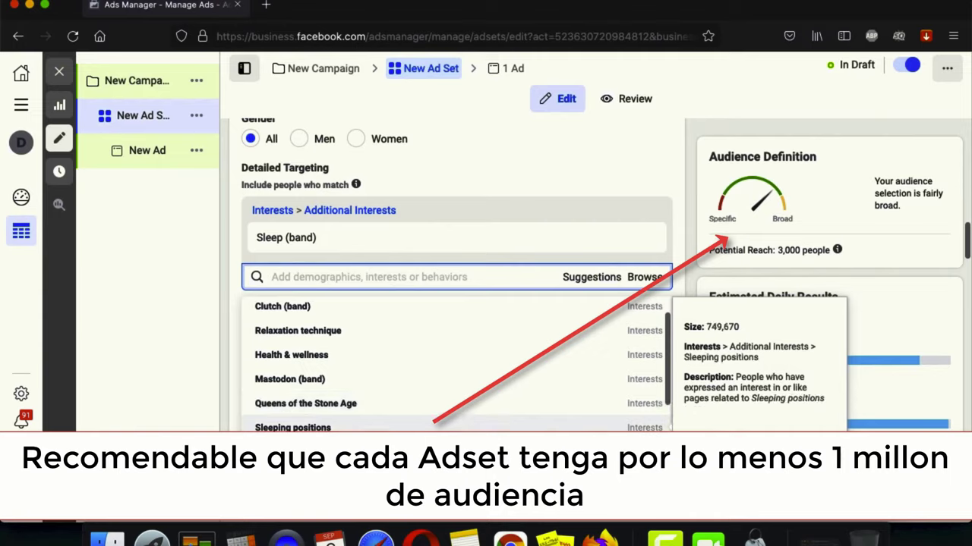
scroll(361, 380, down, 3)
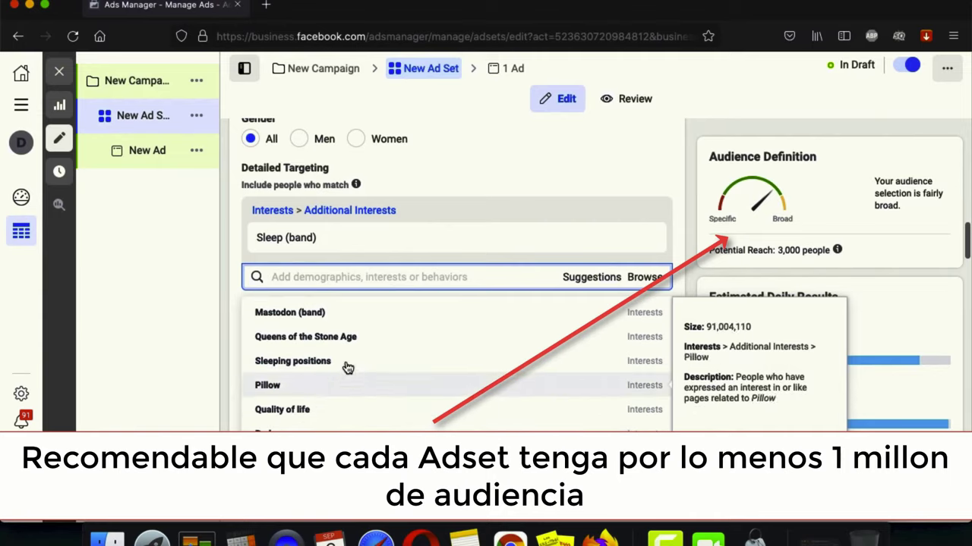
mouse_move(356, 413)
scroll(356, 413, down, 2)
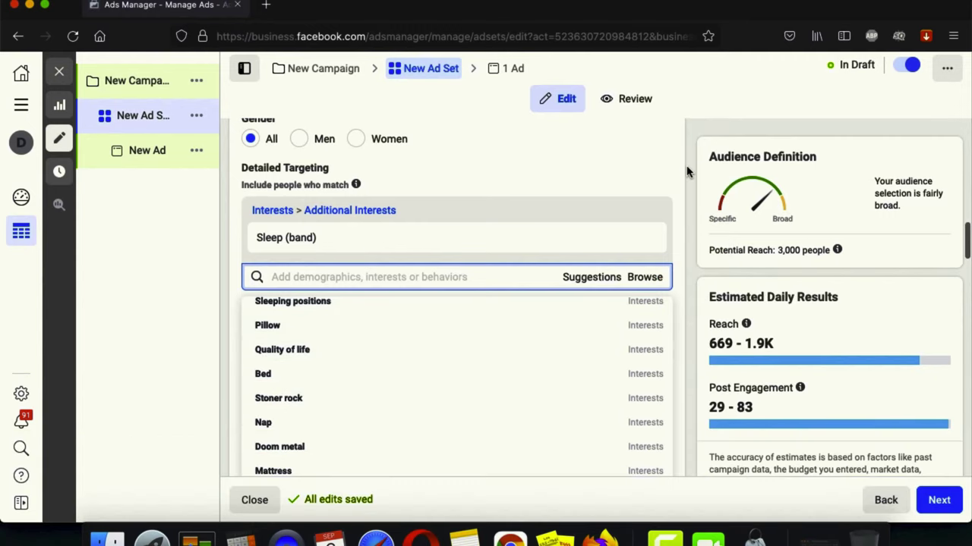
click(689, 200)
Close the ad set editor and discard the draft changes
scroll(690, 199, down, 5)
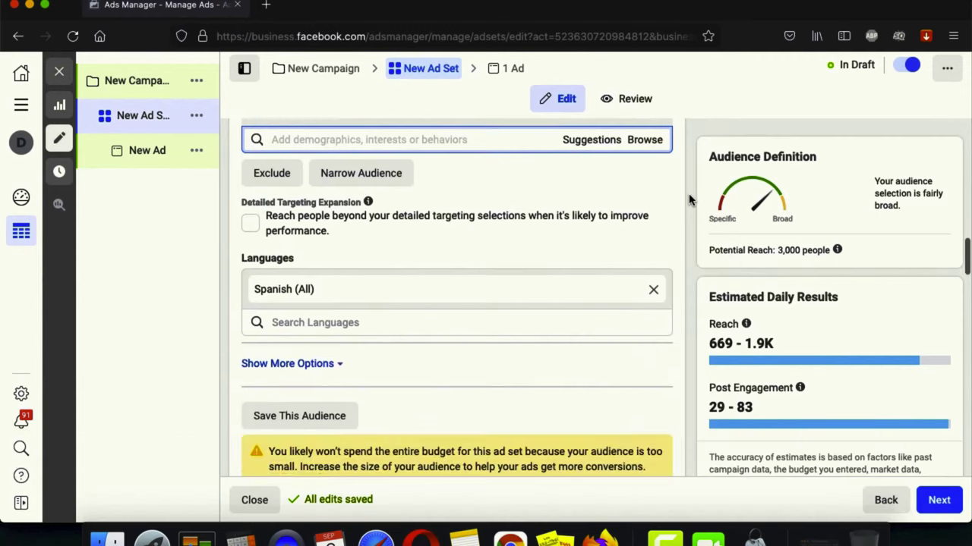
scroll(689, 200, down, 3)
scroll(689, 205, up, 10)
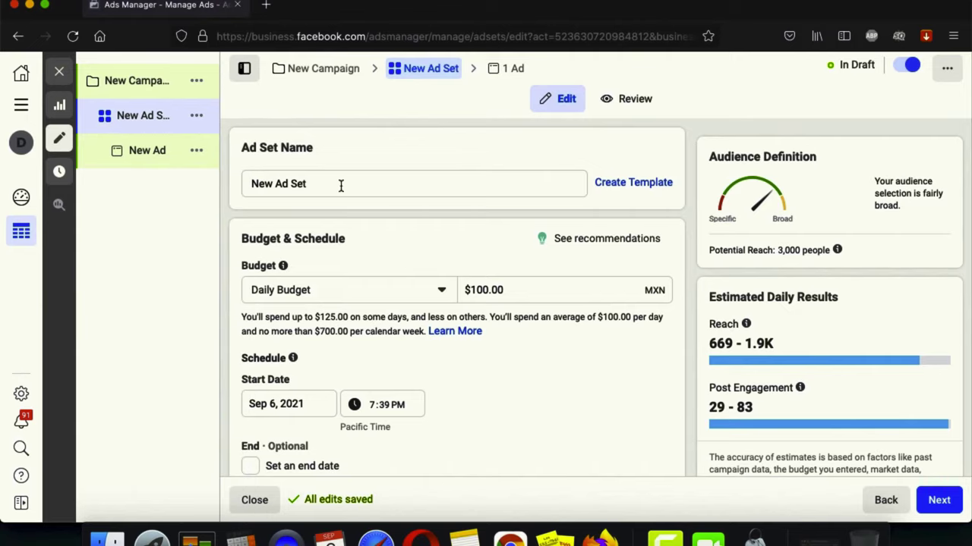
click(61, 74)
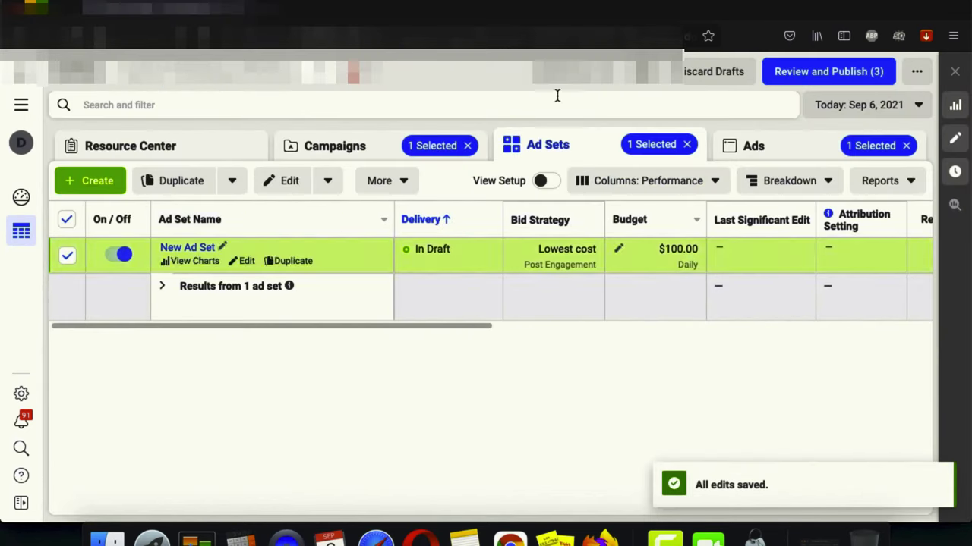
click(705, 72)
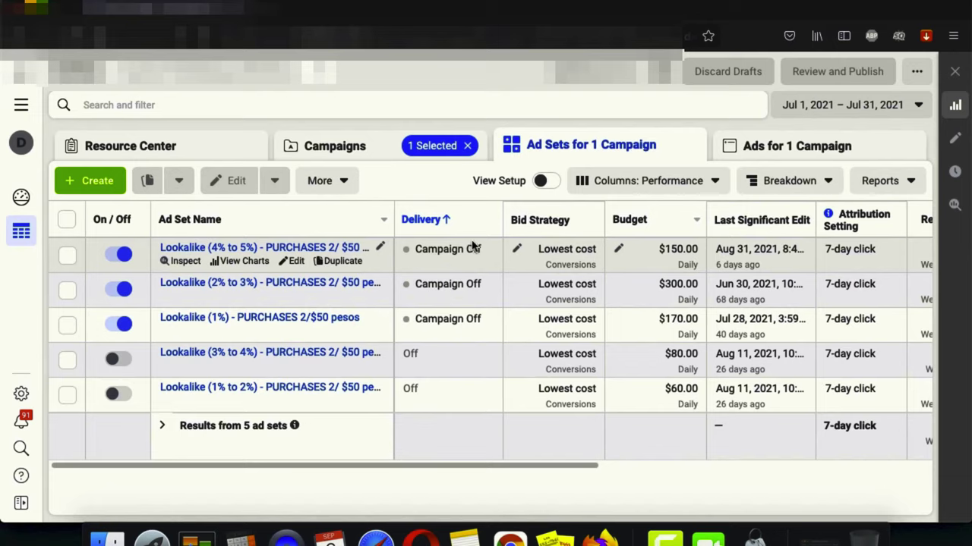
Apply the saved custom column preset to the lookalike ad sets and break their July 2021 results down by age and gender
click(689, 190)
scroll(672, 346, down, 1)
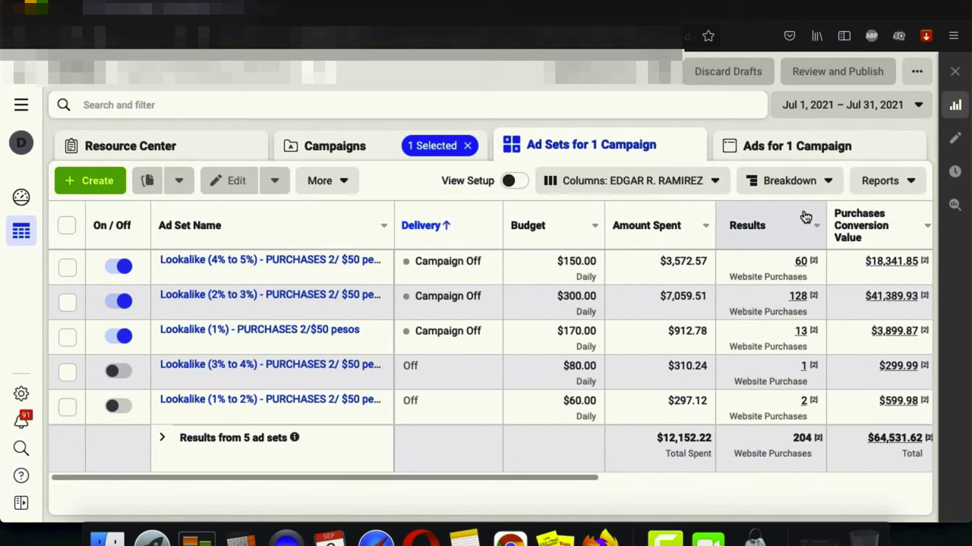
click(794, 187)
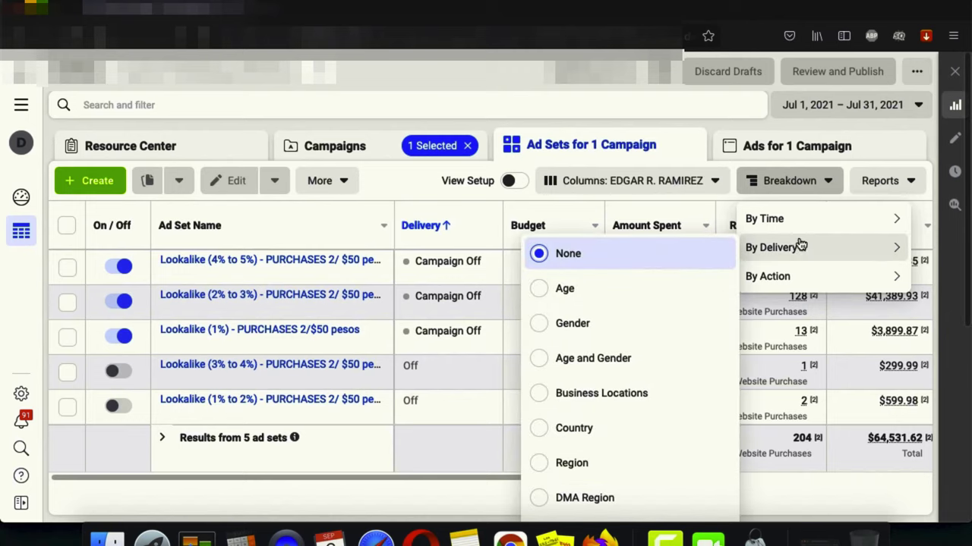
mouse_move(732, 271)
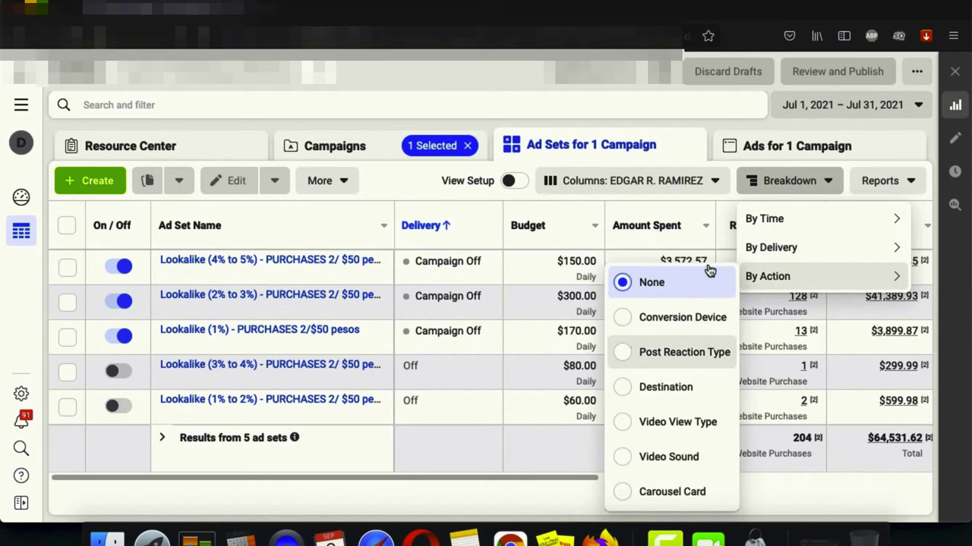
mouse_move(794, 247)
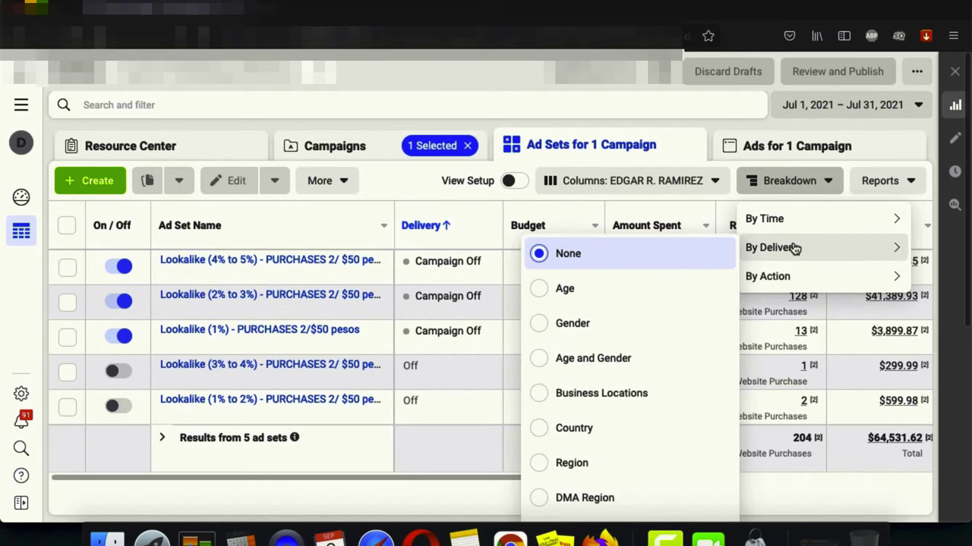
click(601, 360)
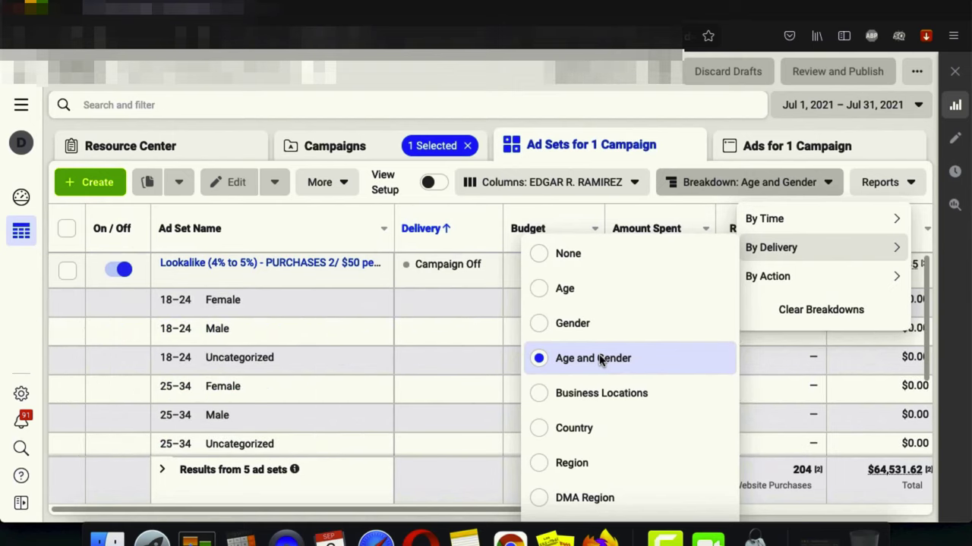
click(356, 92)
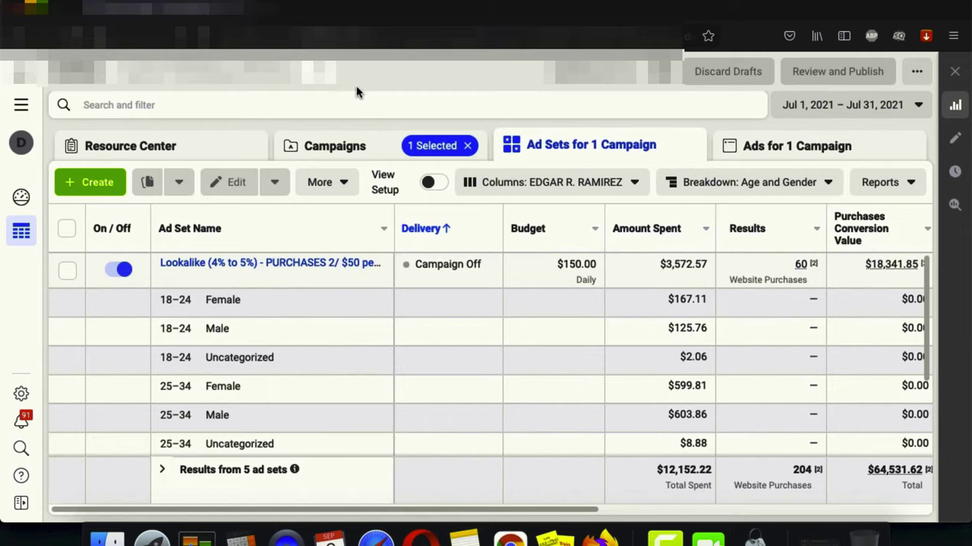
Sort the ad sets by amount spent in descending order and examine the spend and results per age and gender group
click(668, 228)
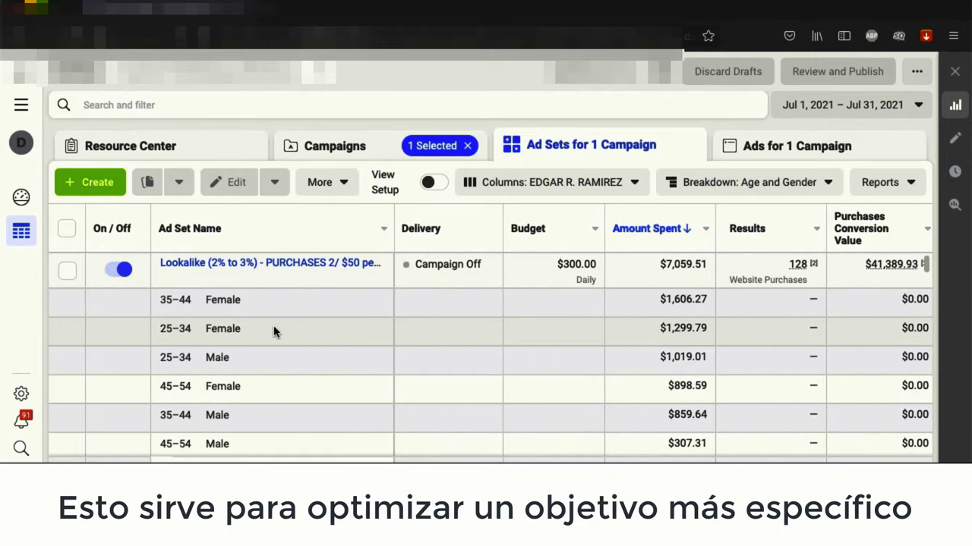
scroll(258, 334, down, 1)
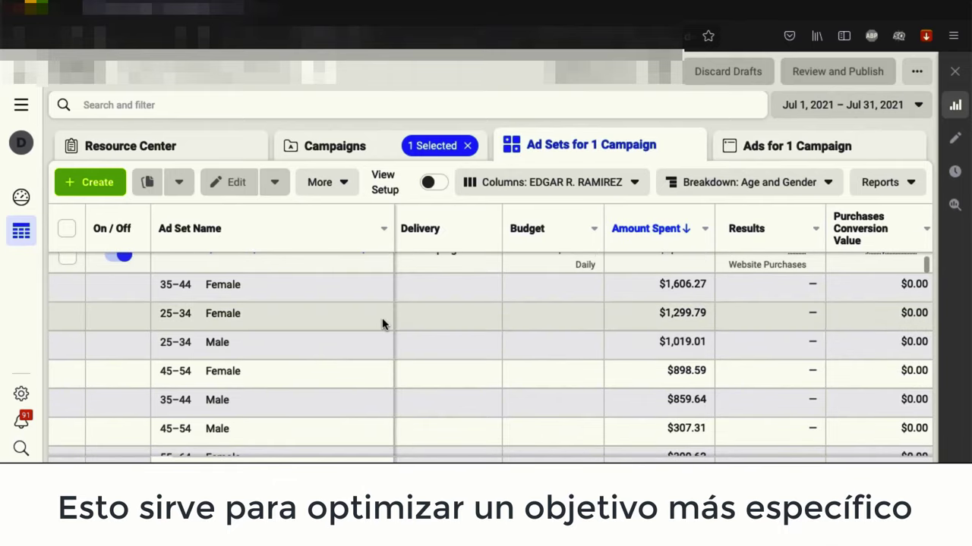
scroll(382, 324, down, 5)
scroll(382, 323, down, 7)
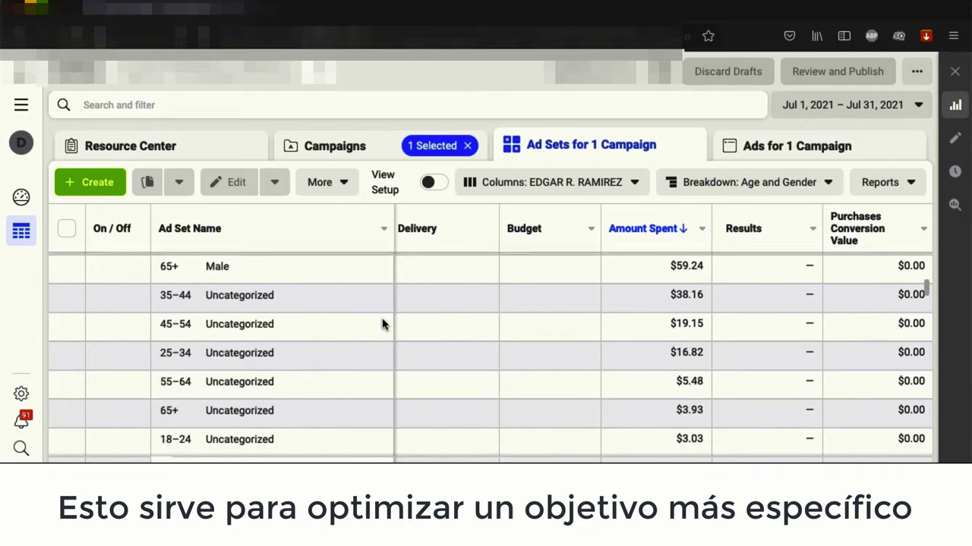
scroll(382, 323, up, 4)
scroll(382, 324, up, 2)
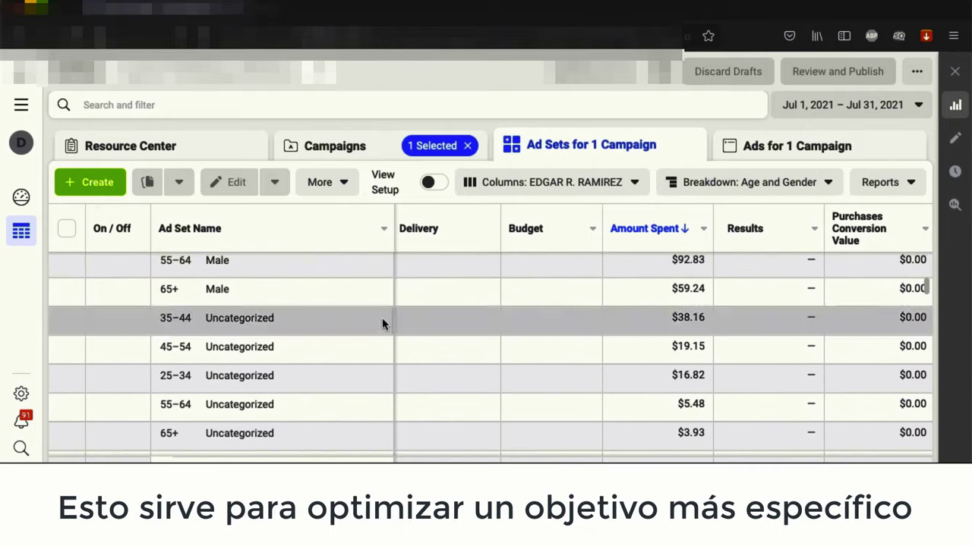
scroll(265, 328, up, 3)
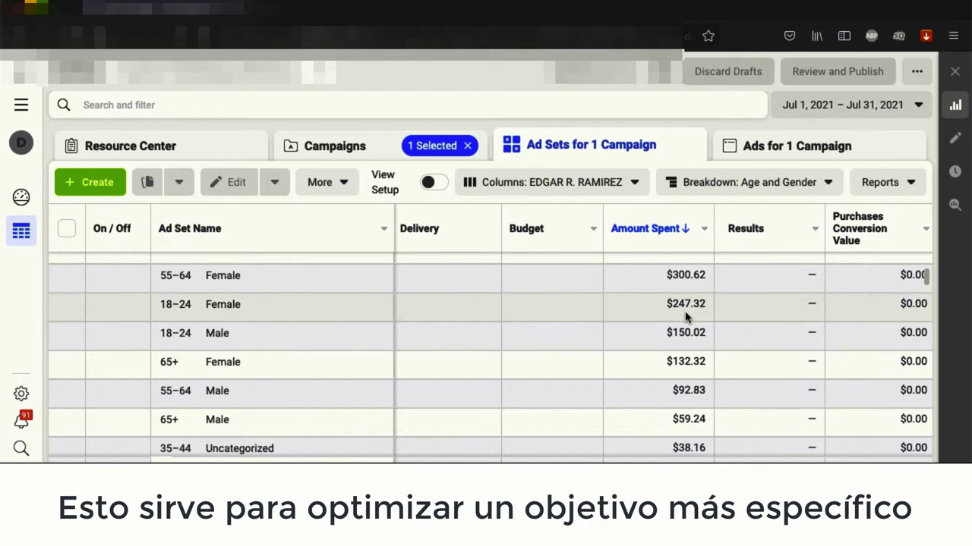
scroll(567, 331, down, 4)
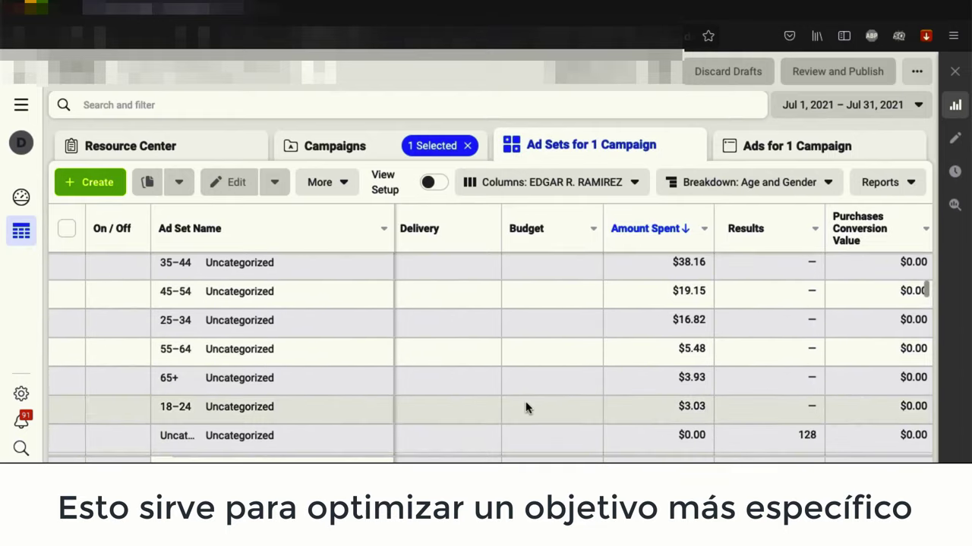
Review the amount spent and results per age and gender group across the remaining lookalike ad sets
scroll(527, 408, down, 4)
scroll(527, 409, down, 5)
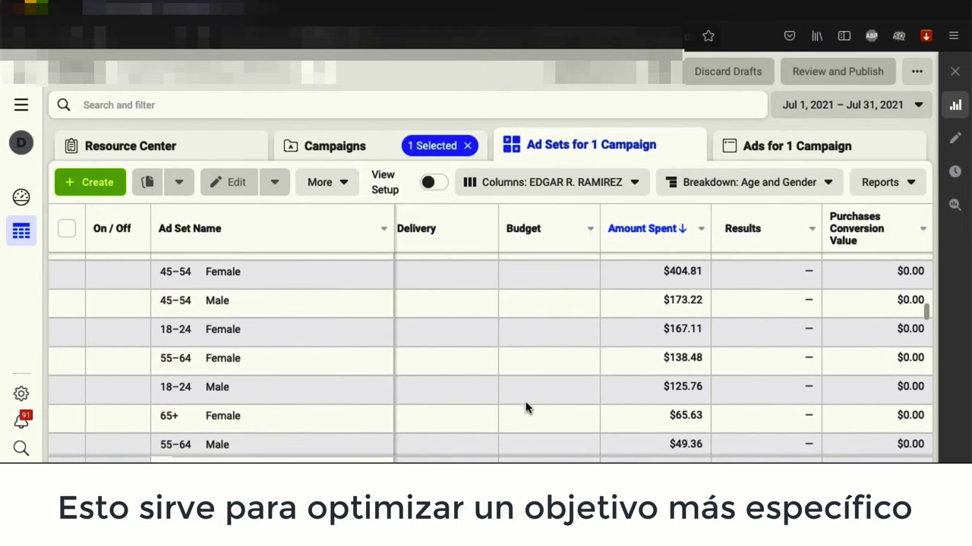
scroll(527, 408, up, 2)
scroll(714, 355, right, 5)
scroll(715, 355, left, 5)
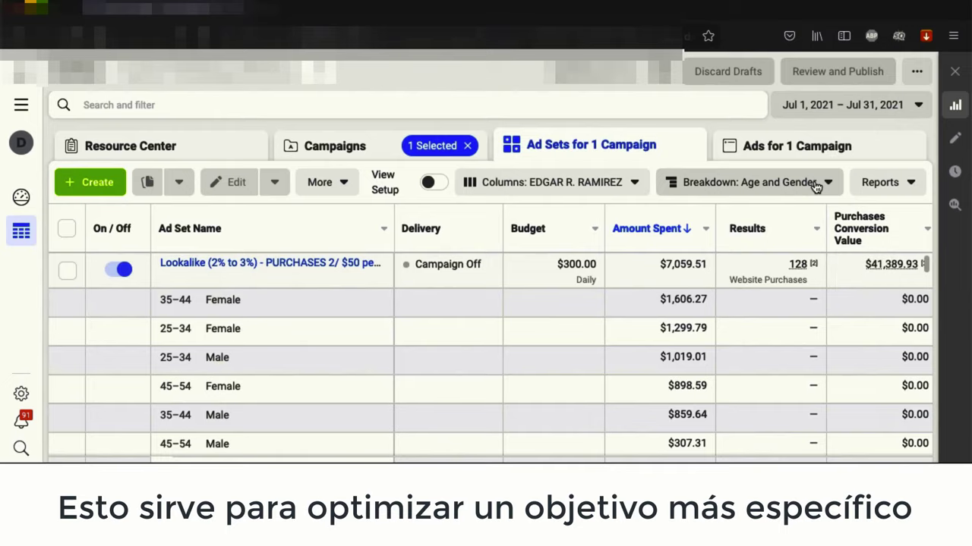
Clear the age and gender breakdown, break the ad sets down by Region instead, and review the spend per region
click(815, 186)
mouse_move(764, 255)
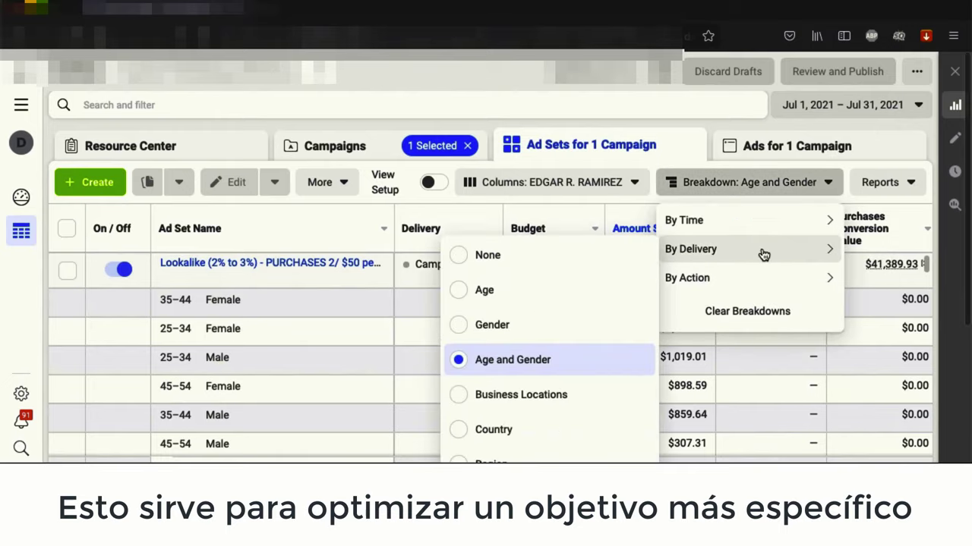
click(750, 313)
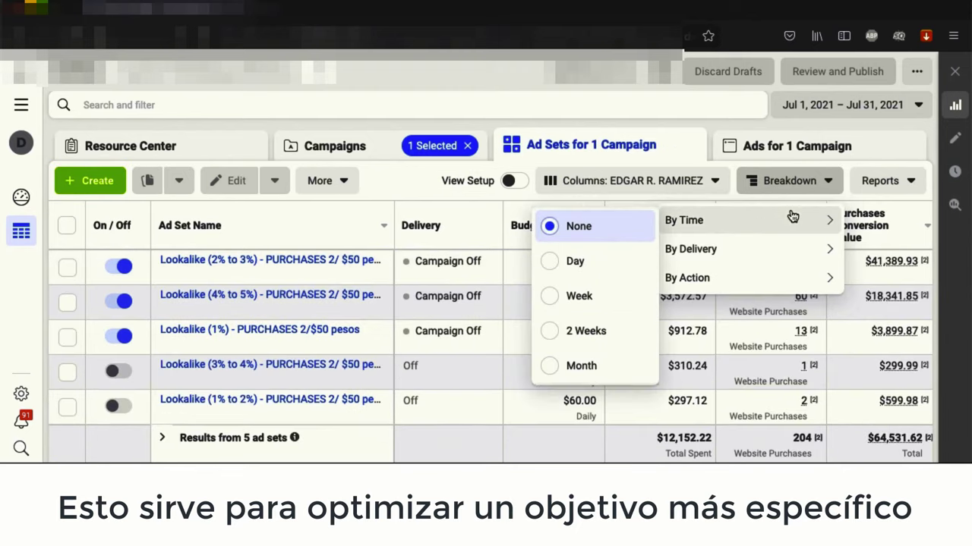
mouse_move(685, 258)
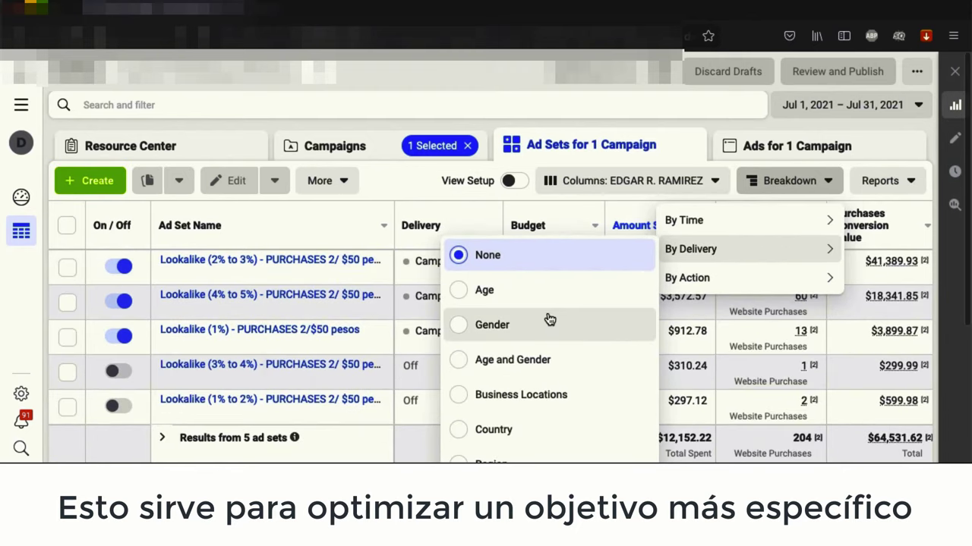
click(490, 464)
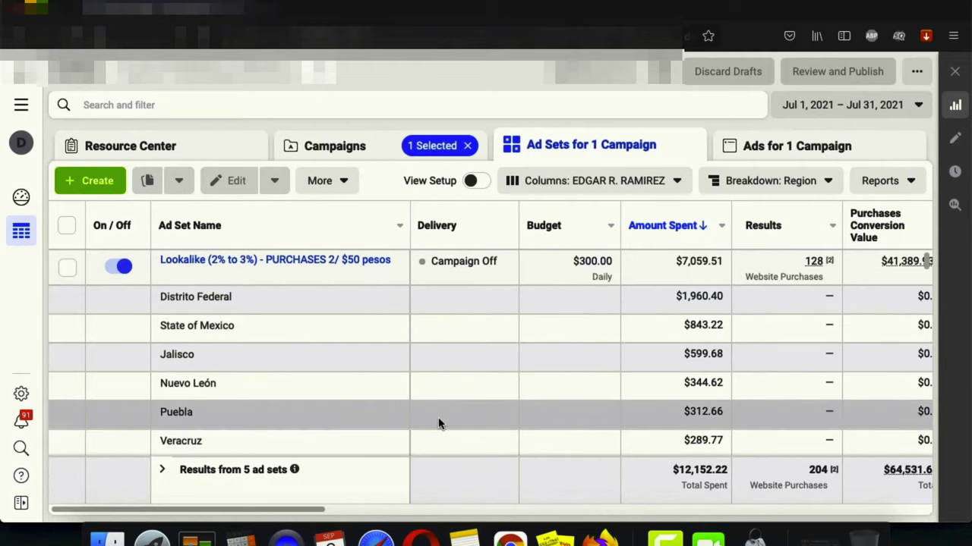
scroll(438, 423, down, 1)
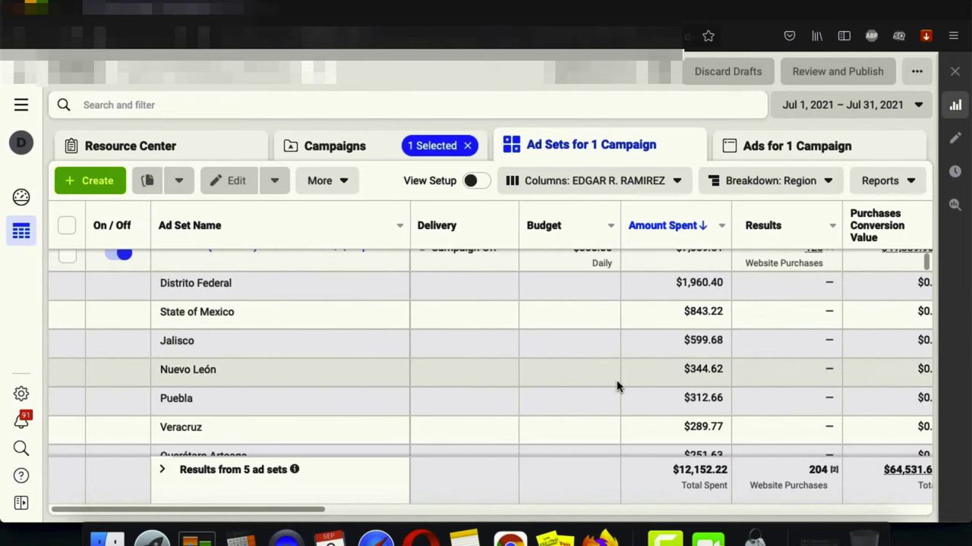
scroll(618, 386, right, 3)
scroll(617, 386, up, 3)
scroll(618, 369, down, 3)
scroll(618, 387, left, 5)
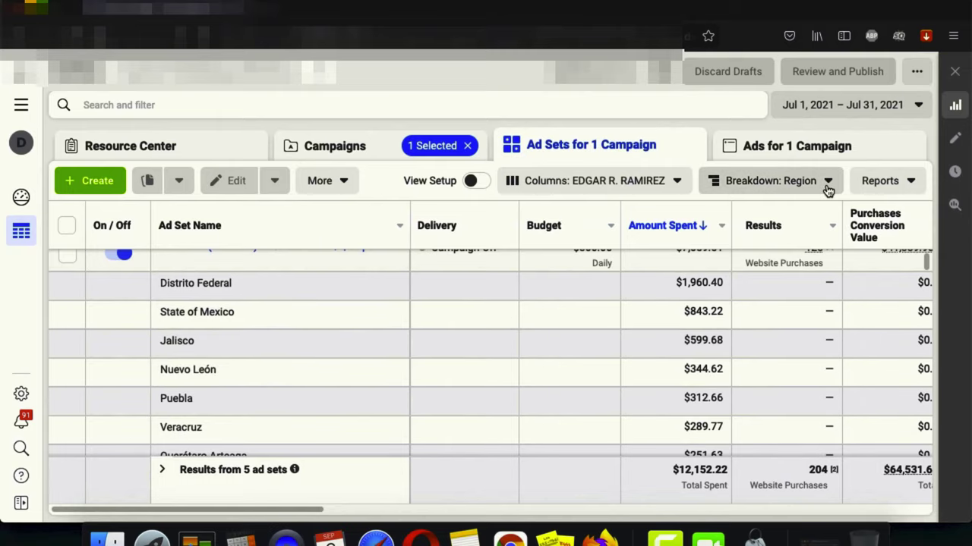
Look through the available delivery and action breakdown options, including platform, placement and device
click(825, 186)
mouse_move(759, 167)
scroll(611, 424, down, 5)
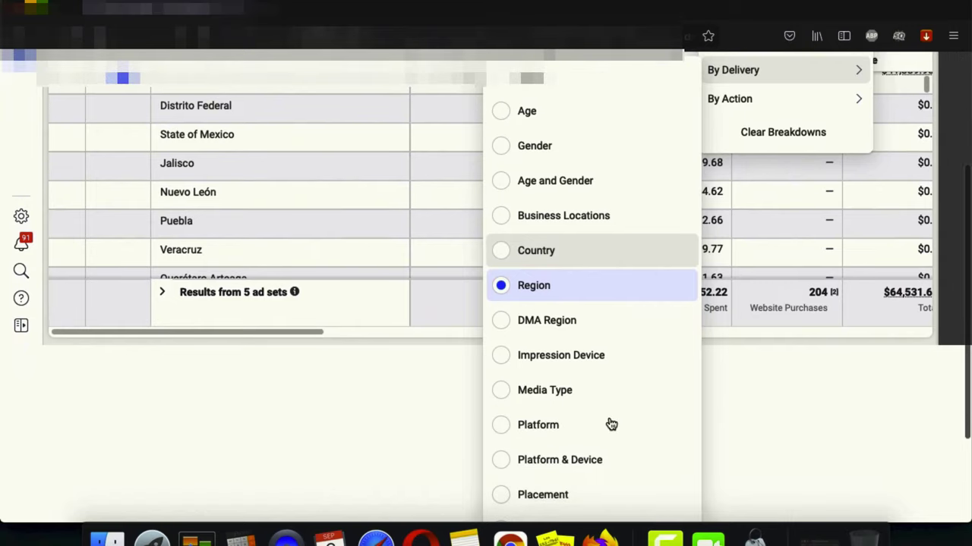
scroll(589, 372, down, 4)
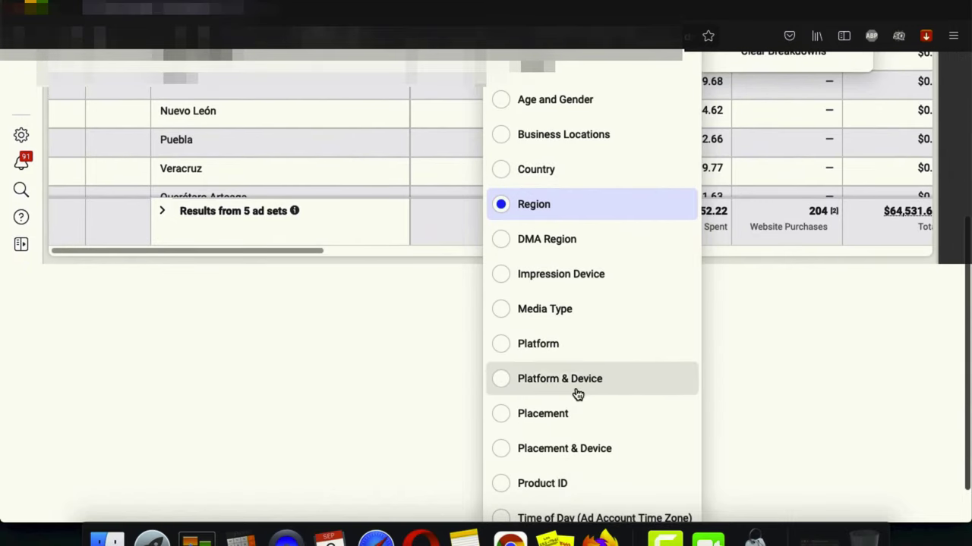
scroll(581, 414, down, 3)
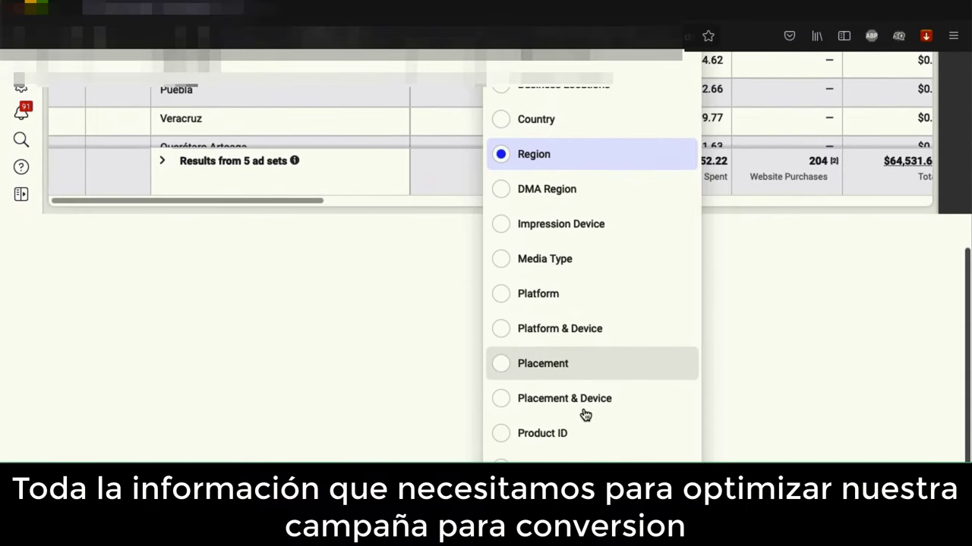
scroll(583, 414, up, 14)
scroll(585, 415, up, 2)
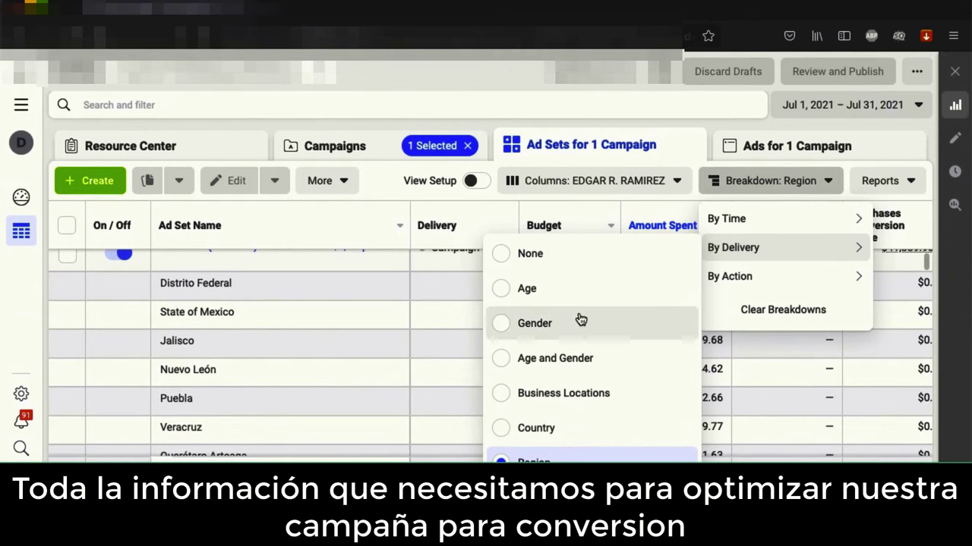
mouse_move(751, 286)
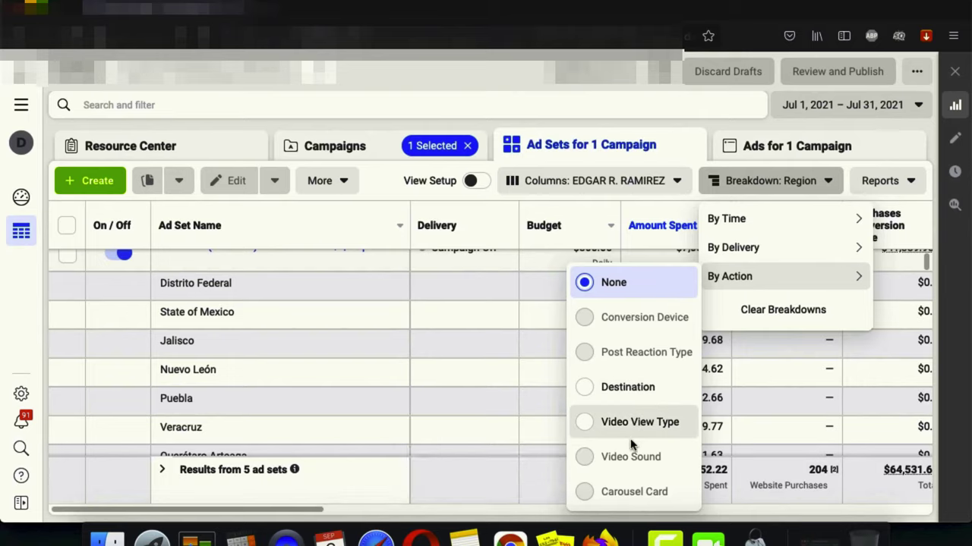
mouse_move(787, 239)
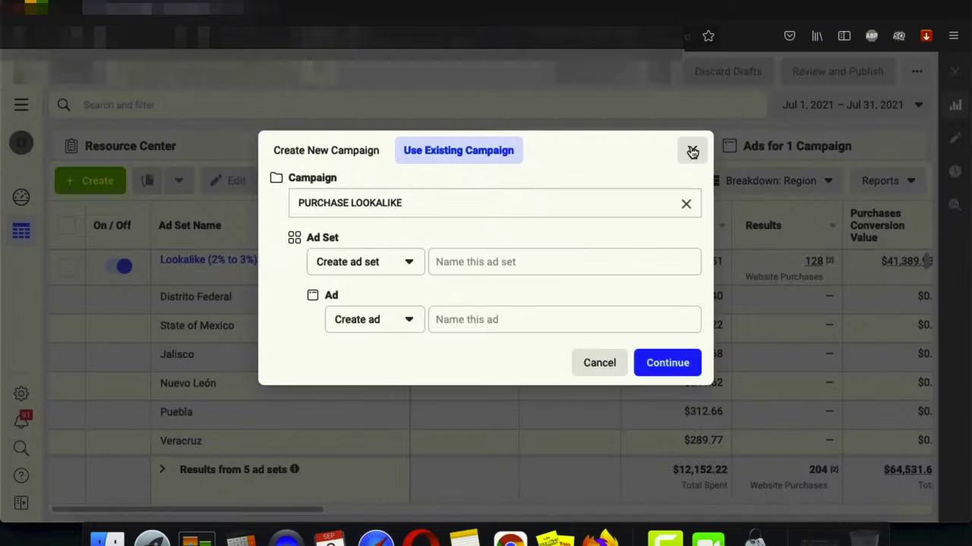
Dismiss the existing-campaign creation dialog, create a new campaign with the Conversions objective, and continue to its ad set settings
click(693, 153)
click(346, 147)
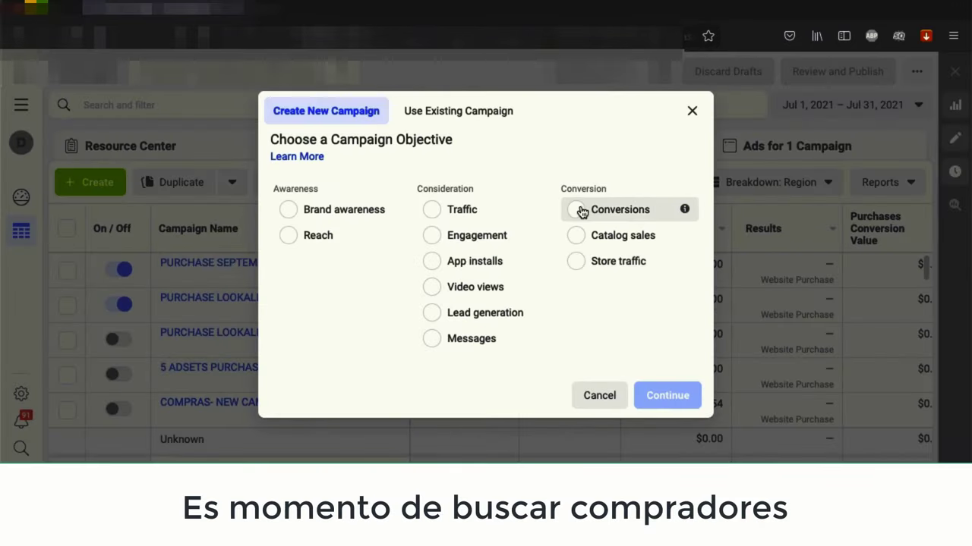
click(582, 205)
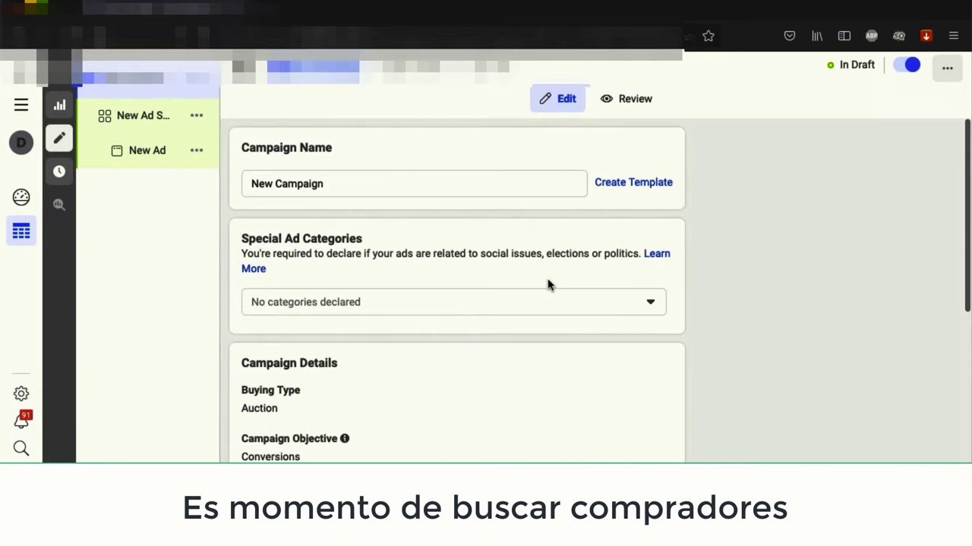
scroll(540, 399, down, 5)
scroll(521, 355, up, 5)
scroll(517, 339, down, 5)
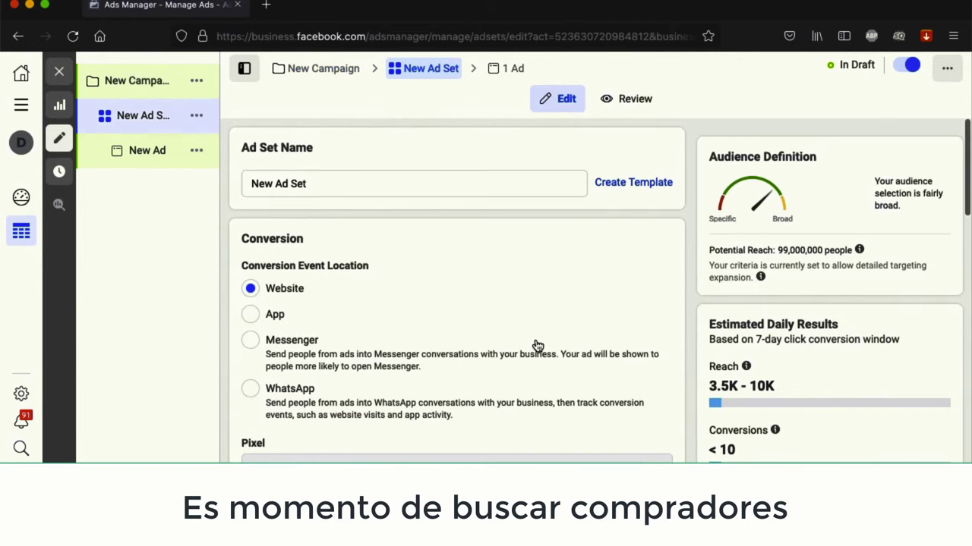
Examine the new conversion ad set's pixel, budget and schedule, audience, detailed targeting and placement settings
scroll(539, 348, down, 5)
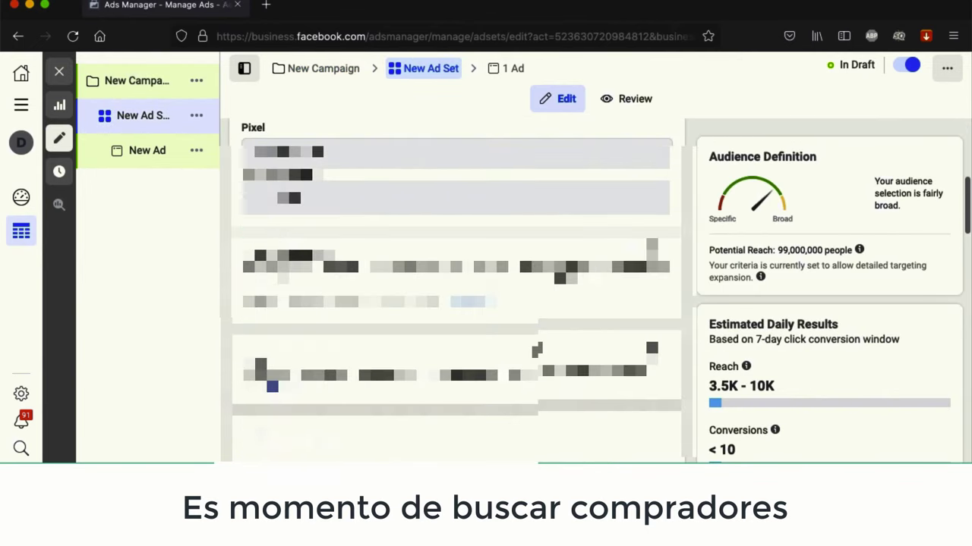
scroll(535, 342, down, 5)
scroll(592, 408, down, 2)
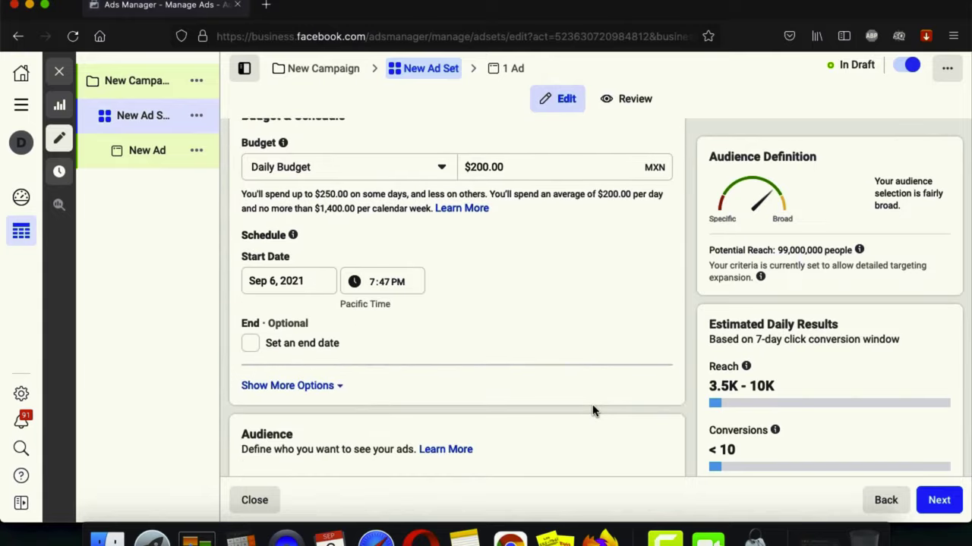
scroll(687, 411, down, 5)
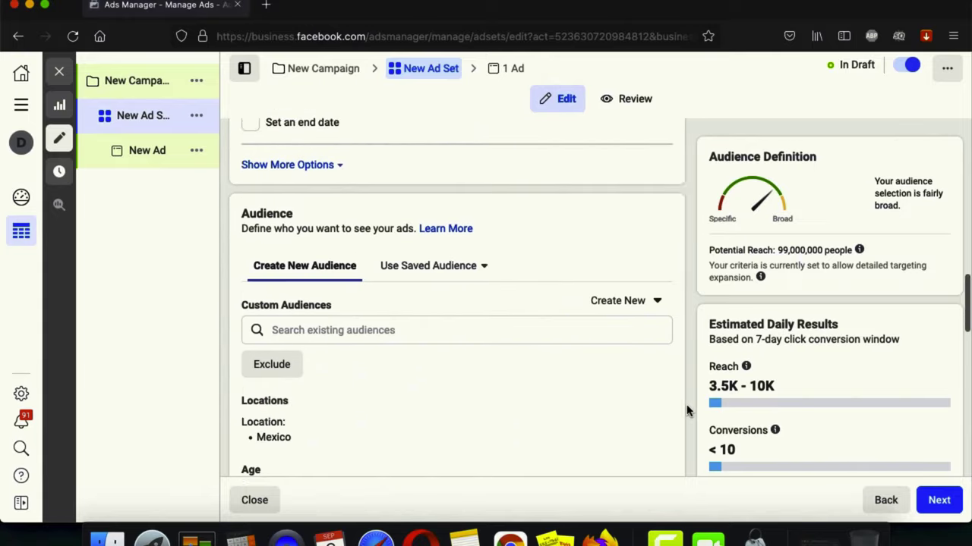
scroll(687, 411, down, 3)
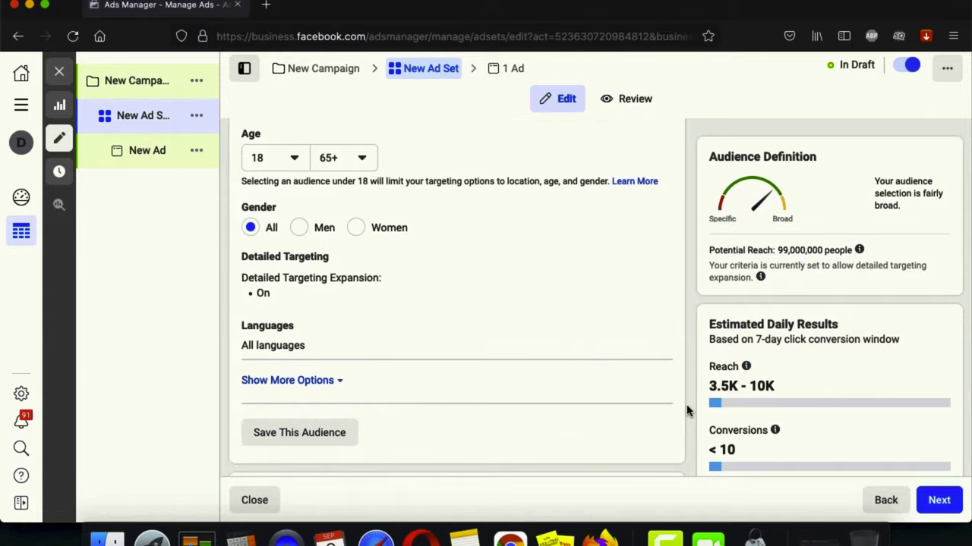
scroll(686, 410, down, 1)
scroll(687, 410, up, 4)
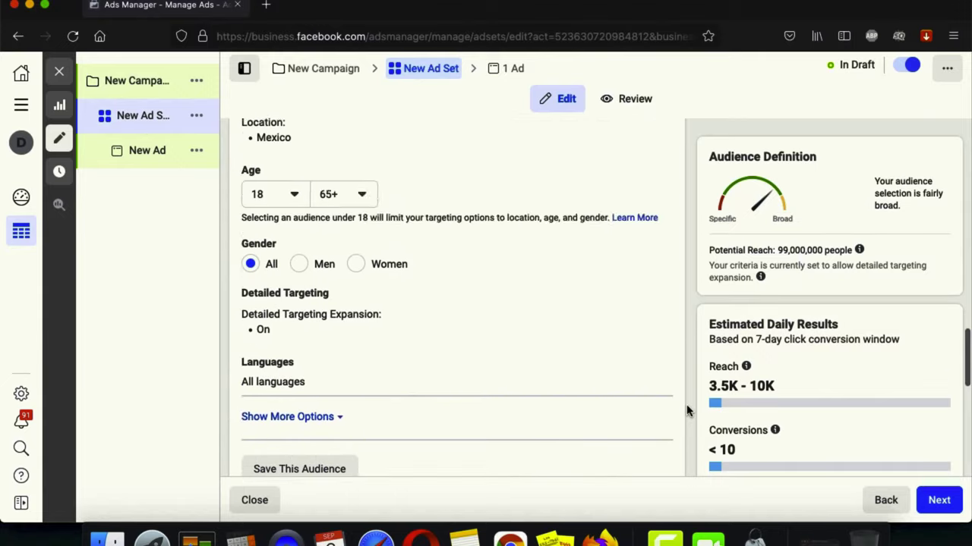
scroll(687, 411, down, 4)
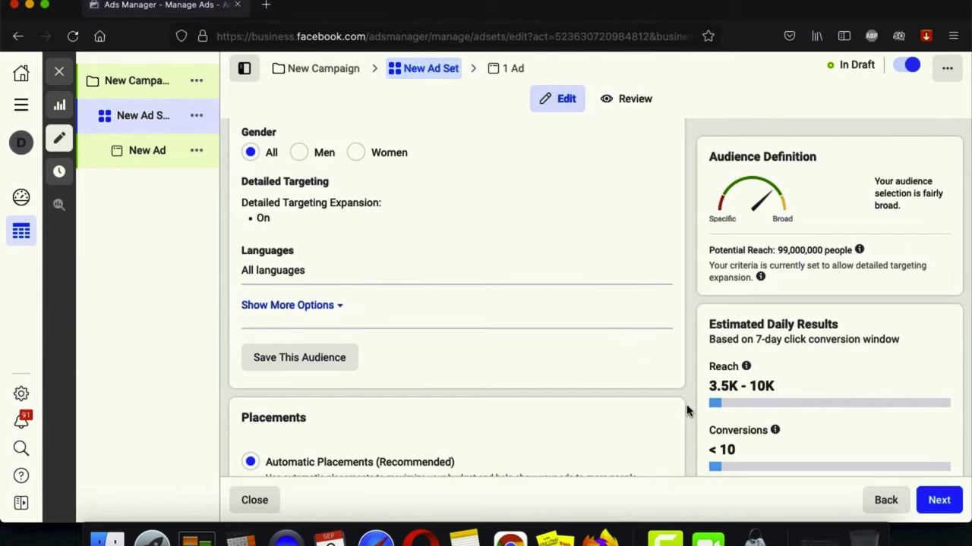
scroll(687, 411, up, 15)
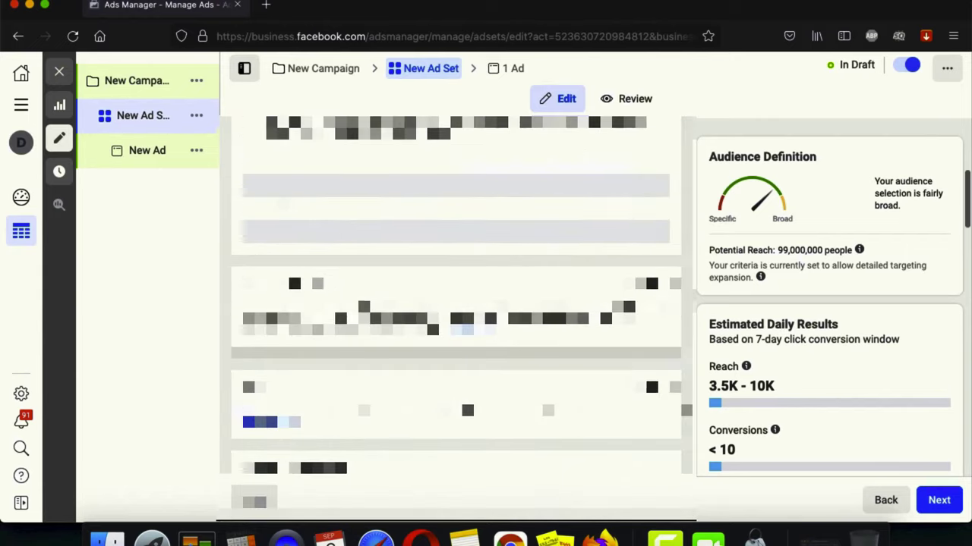